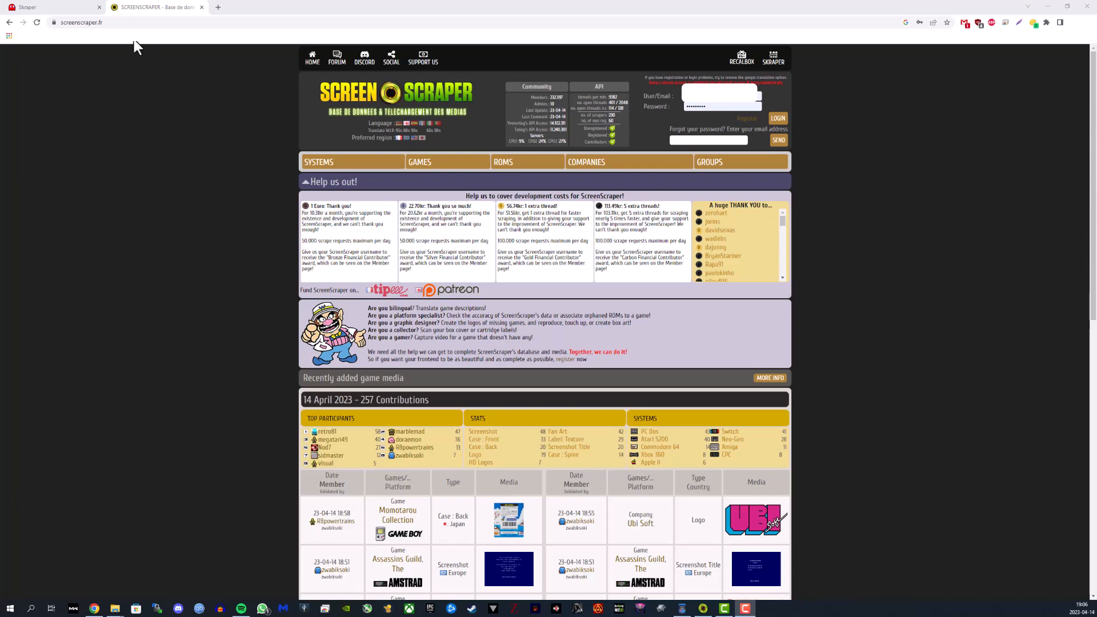
Check the ScreenScraper site's address and registration link, and the Skraper site's address
click(111, 24)
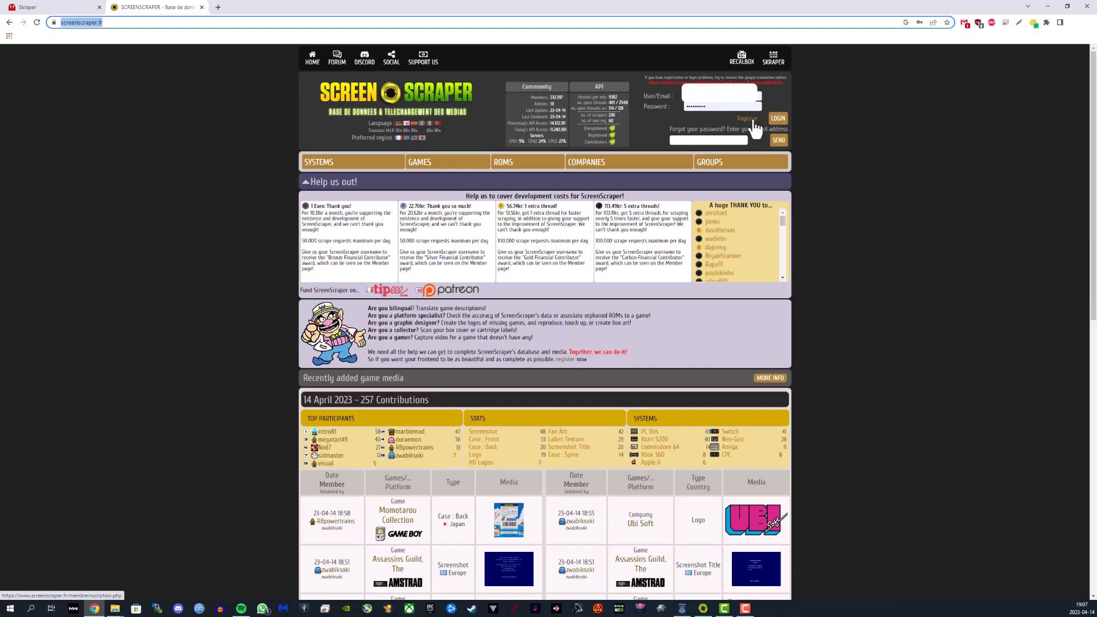
click(56, 8)
click(64, 22)
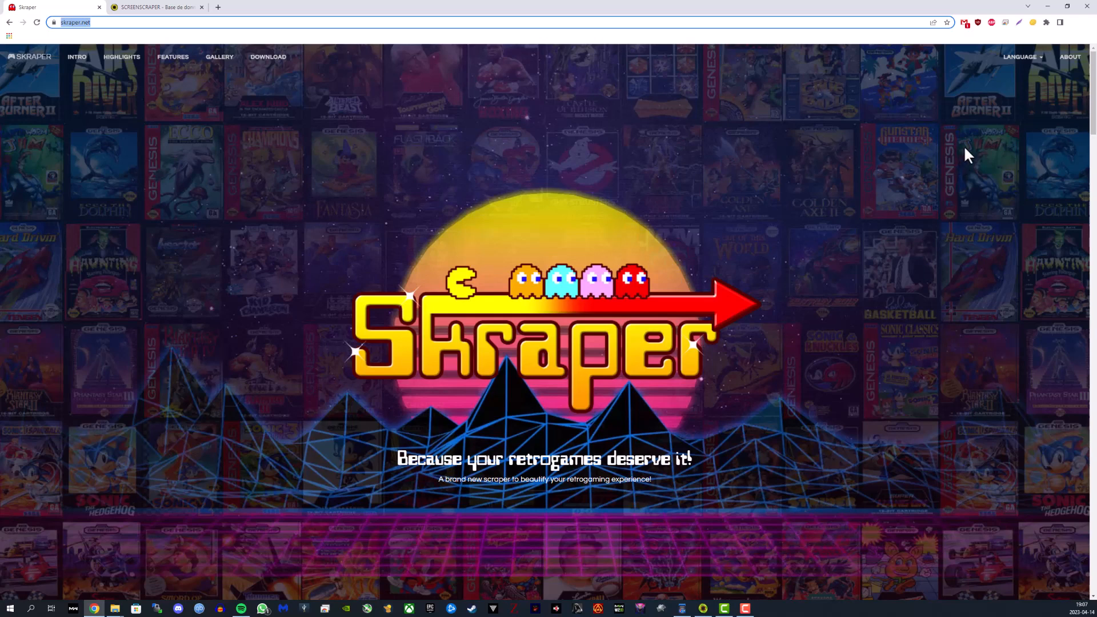
Minimize the browser, ArcadeManager and roms folder windows and bring up the Skraper Configuration Wizard
click(1048, 7)
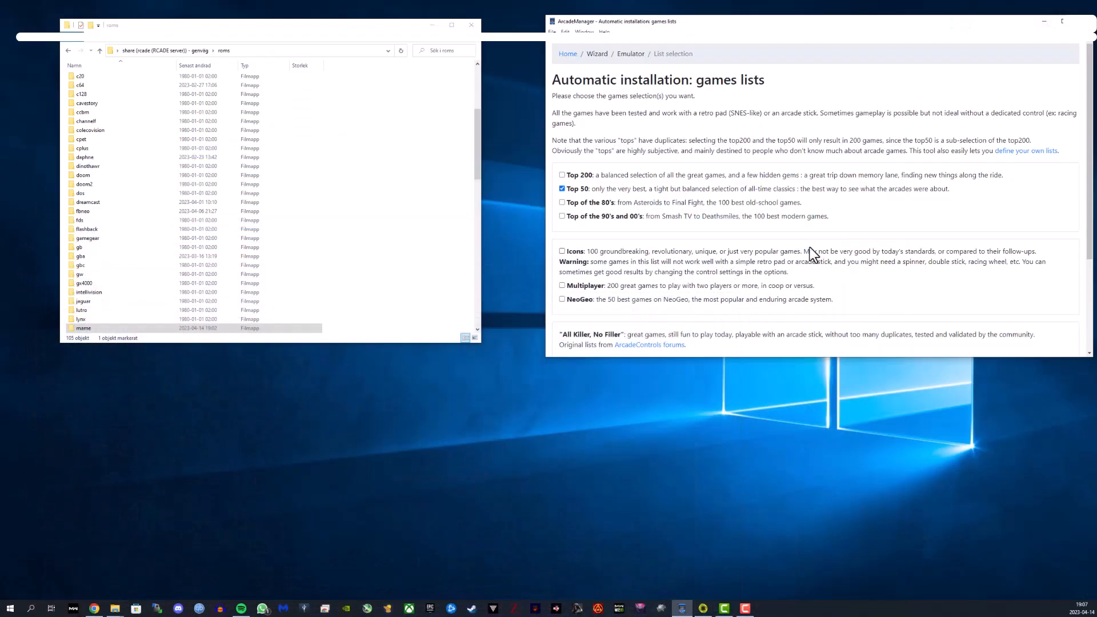
click(1044, 21)
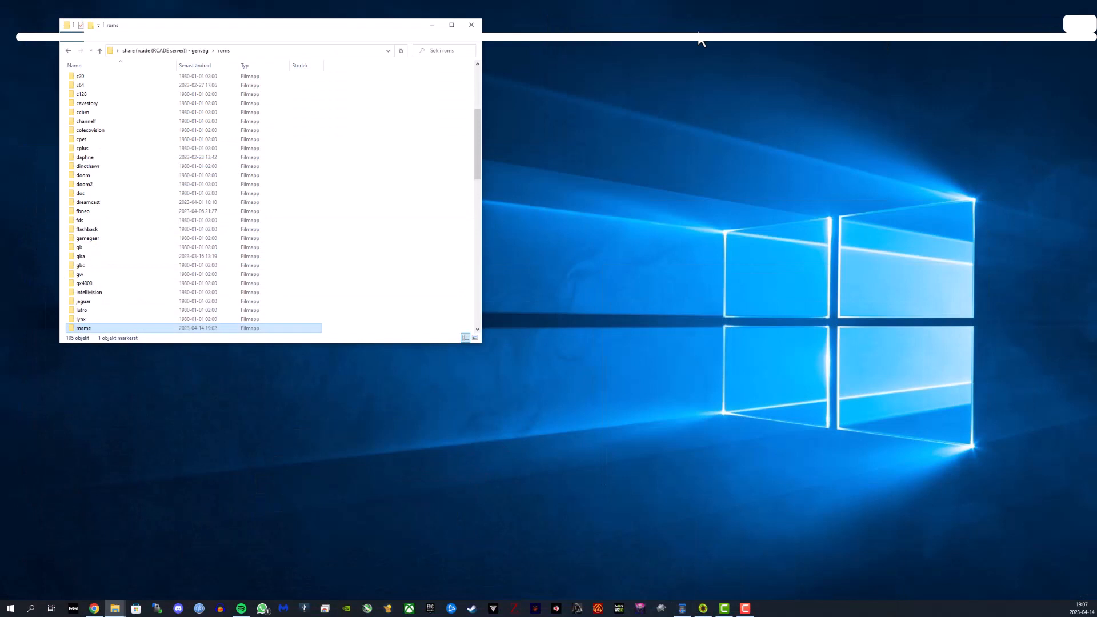
click(432, 25)
click(704, 610)
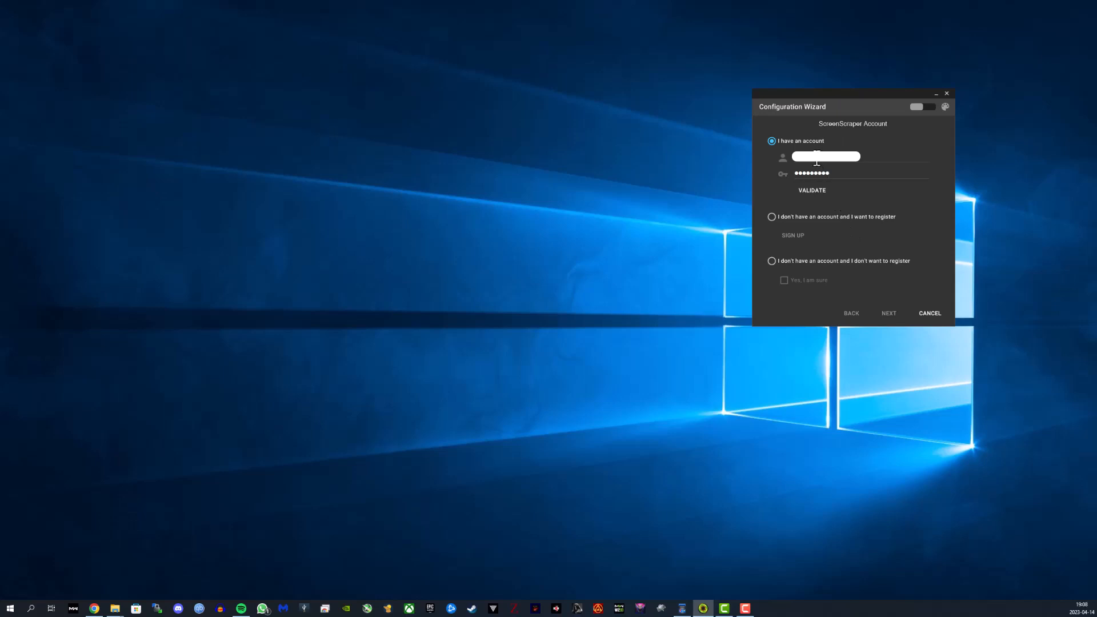
Validate the existing ScreenScraper account in the wizard and choose Generic Emulation as the front-end
click(814, 192)
click(886, 314)
click(886, 314)
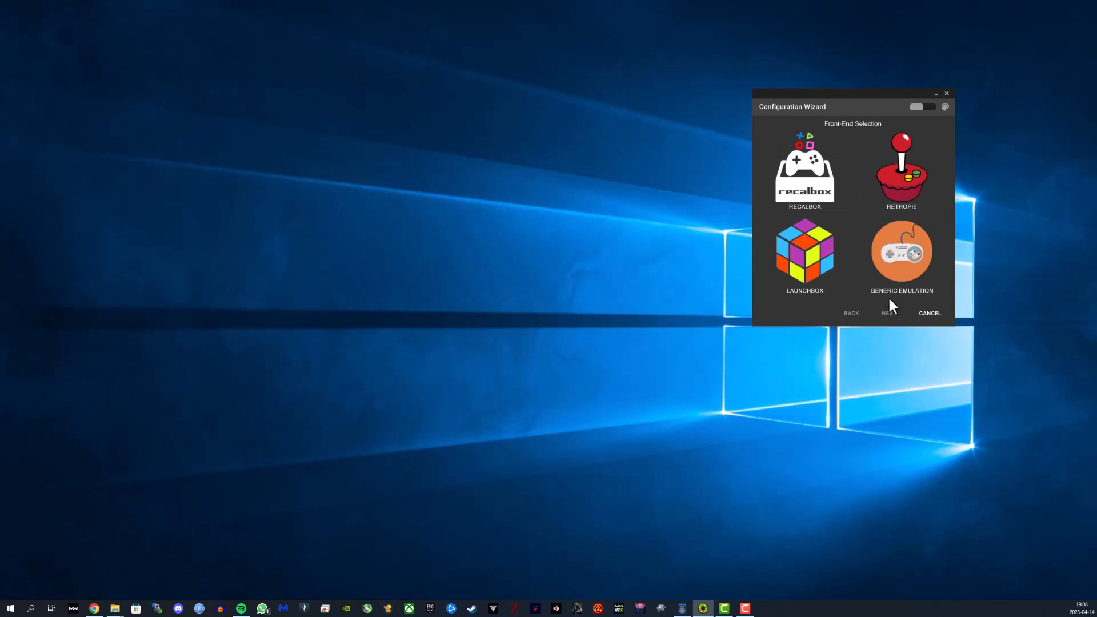
click(903, 259)
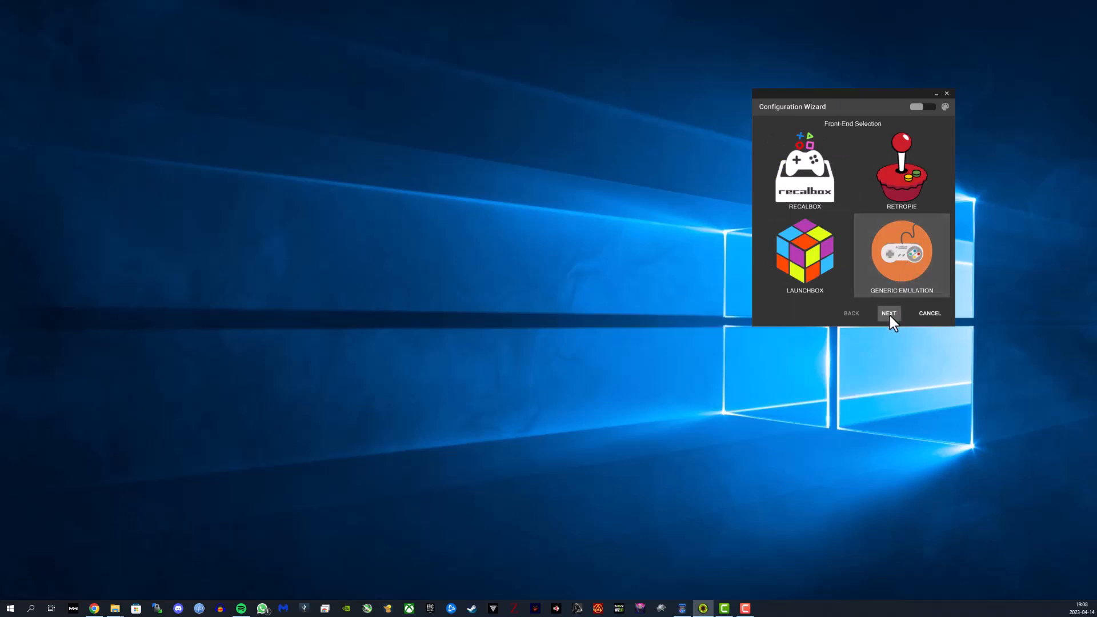
click(890, 314)
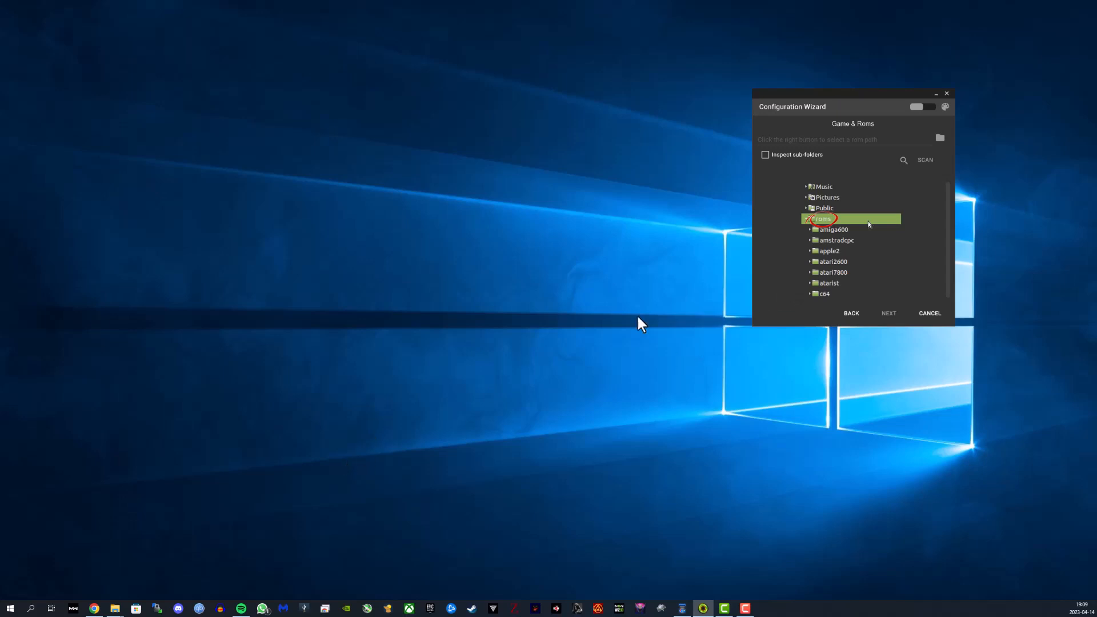
Copy the shared roms folder's address from File Explorer and set the wizard's root path to \\rcade\share\roms
mouse_move(116, 610)
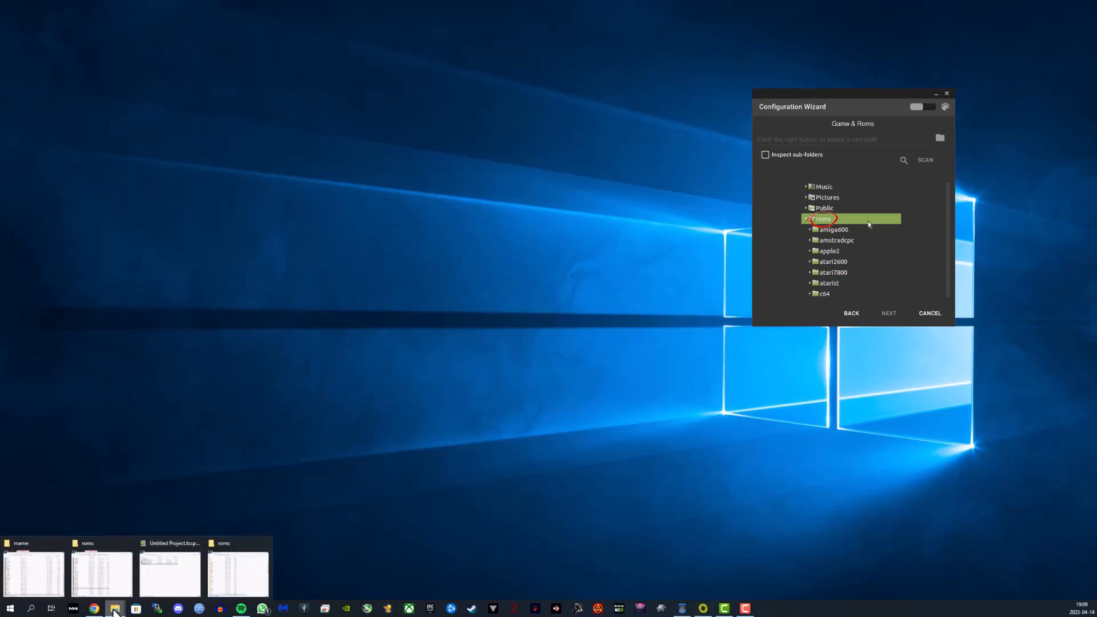
click(215, 591)
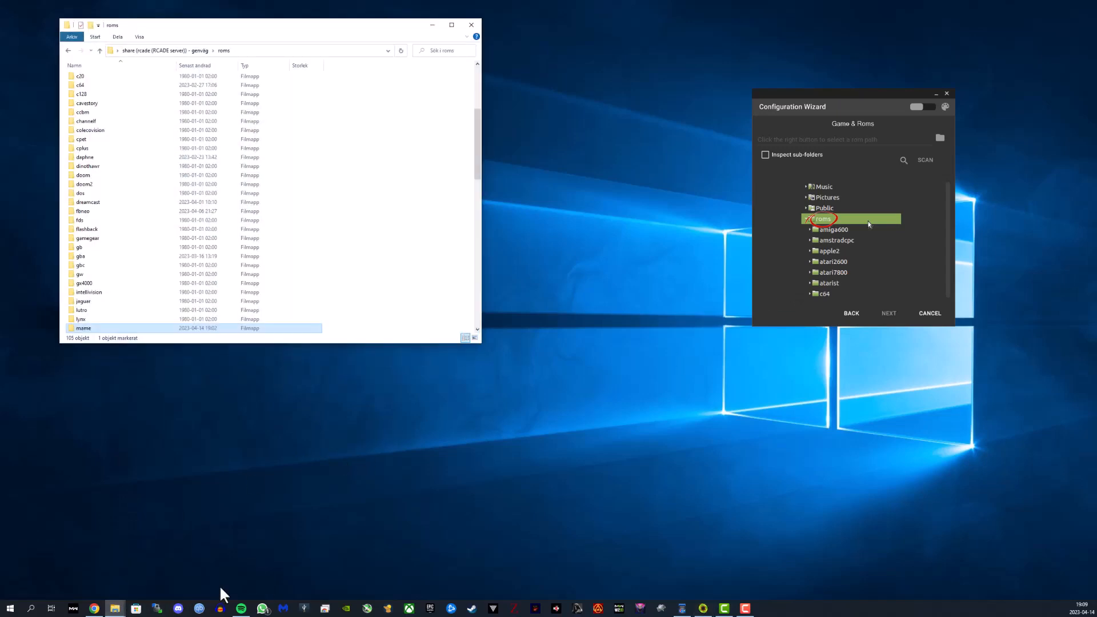
right_click(225, 52)
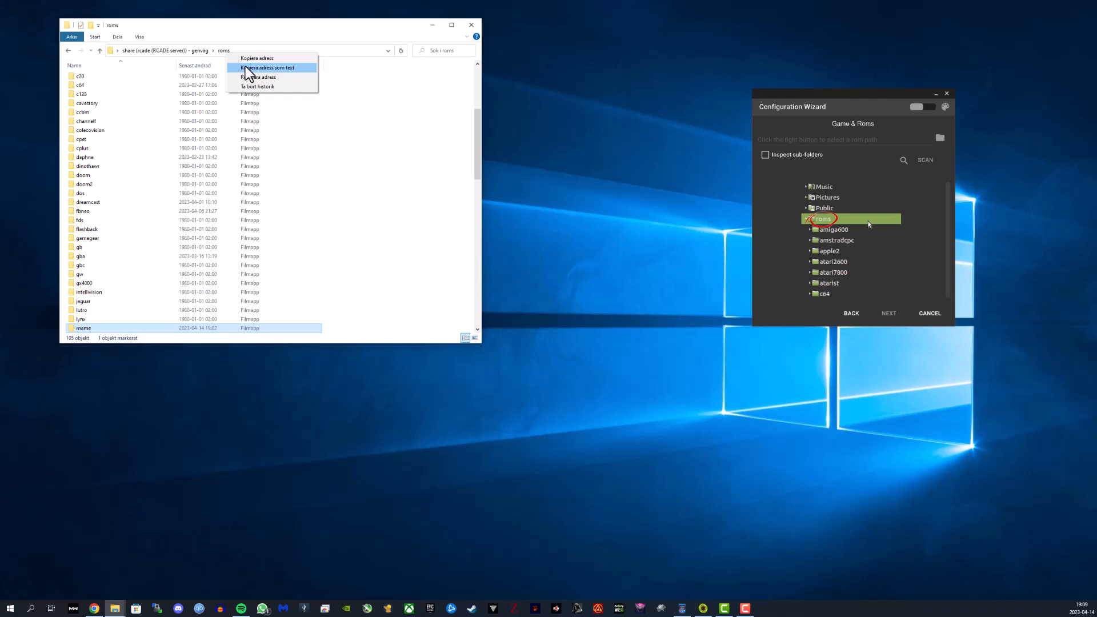
click(246, 68)
click(806, 139)
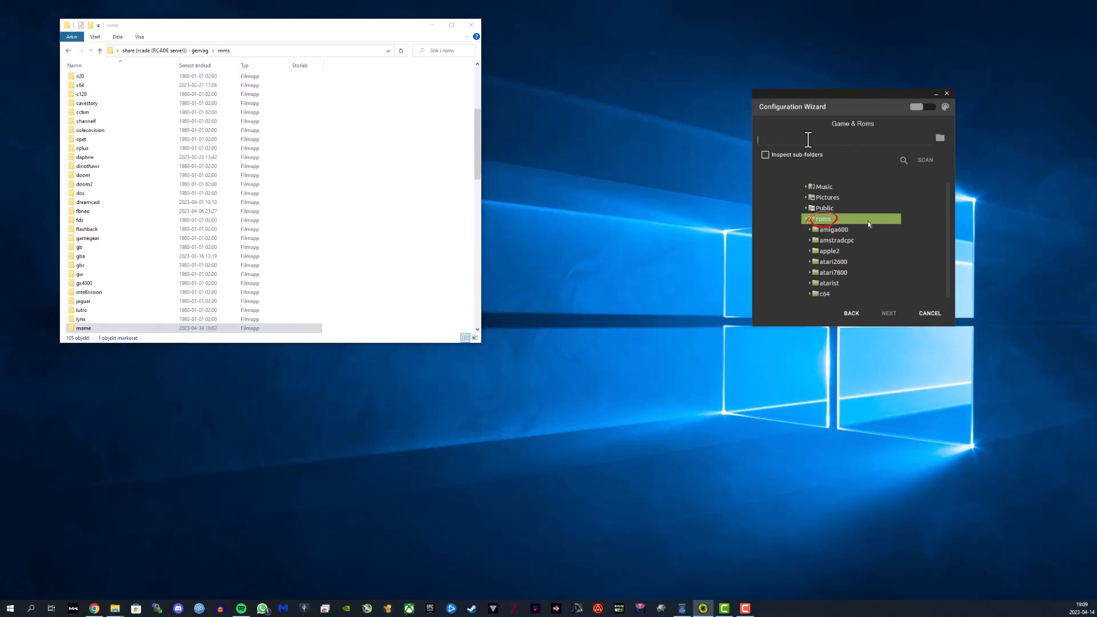
text(\\rcade\share\roms)
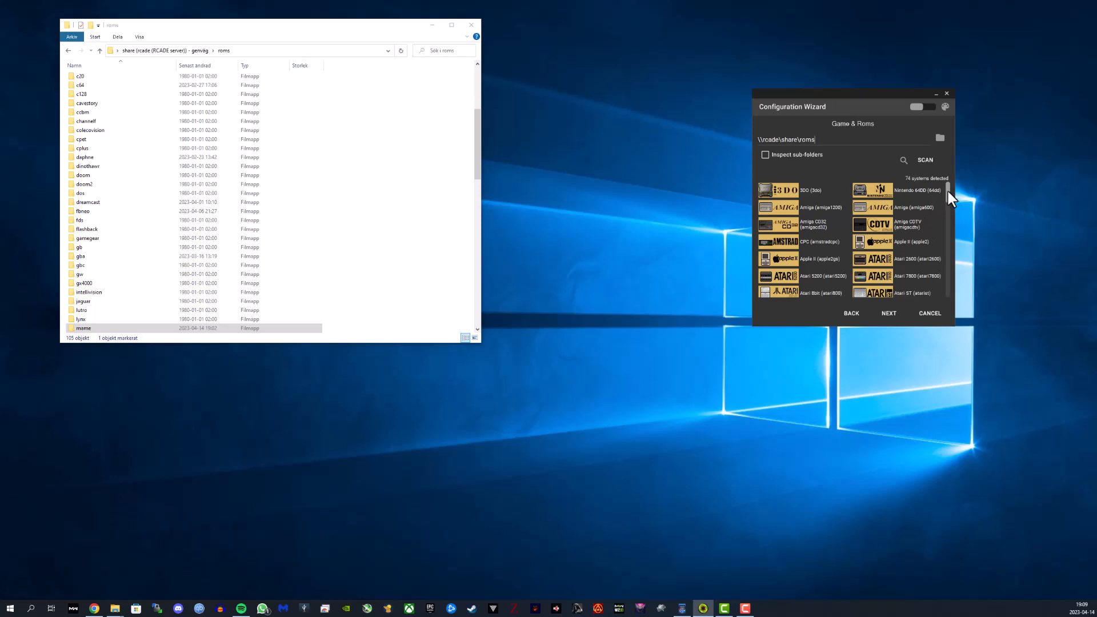
Look through the detected systems and complete the wizard with the default media, 4 Images Mix and Manual
mouse_move(948, 191)
mouse_down()
mouse_move(945, 202)
mouse_move(951, 184)
mouse_up()
mouse_move(948, 194)
mouse_down()
mouse_move(945, 236)
mouse_move(948, 184)
mouse_up()
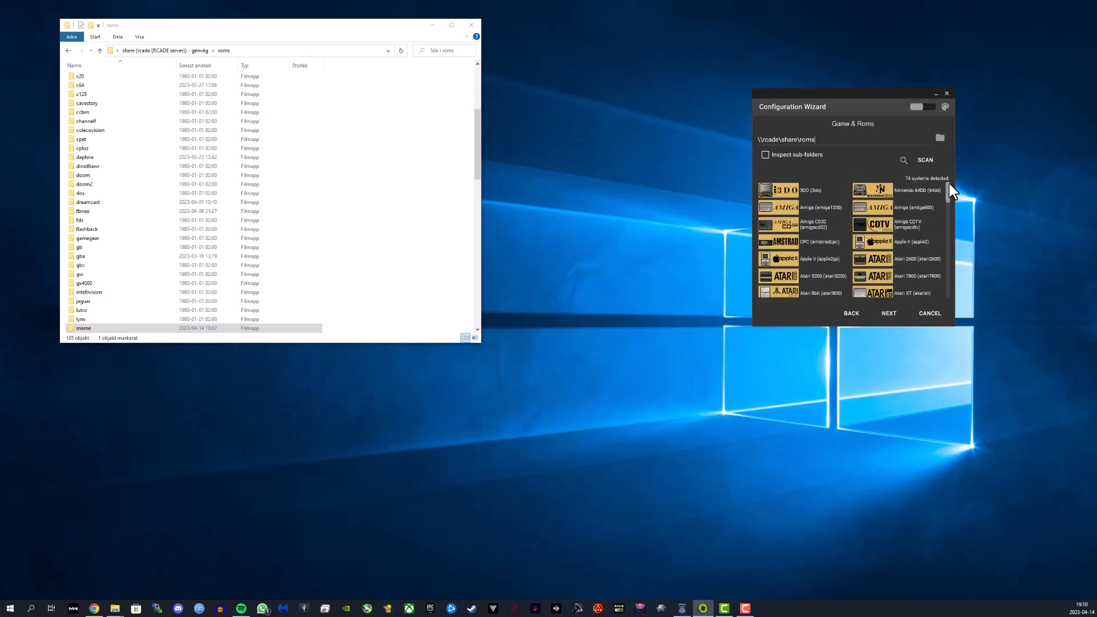
click(890, 313)
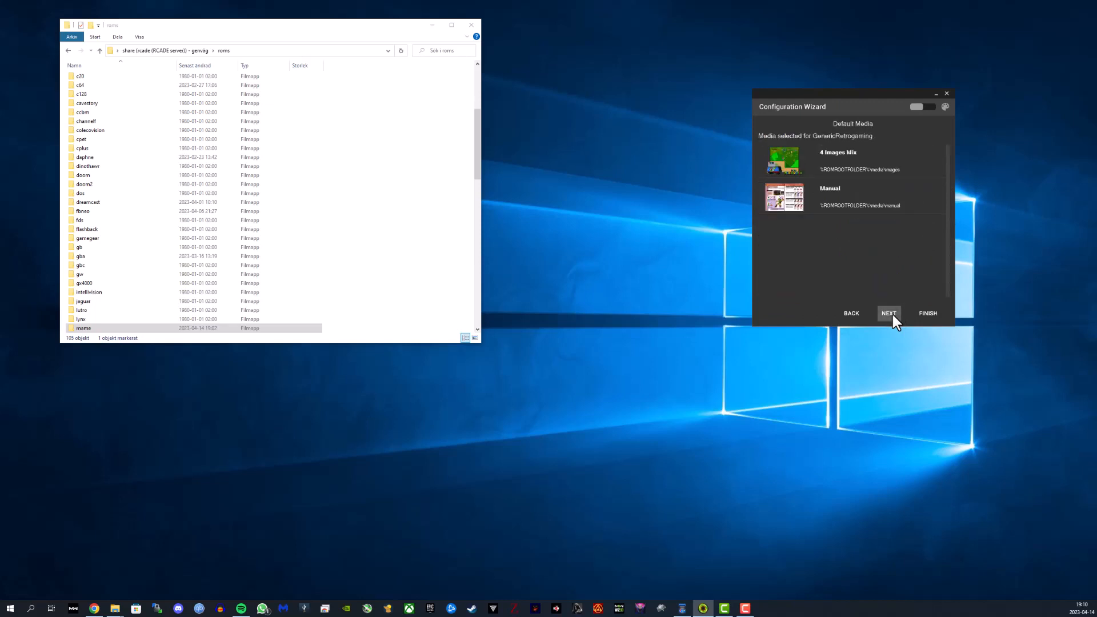
click(890, 313)
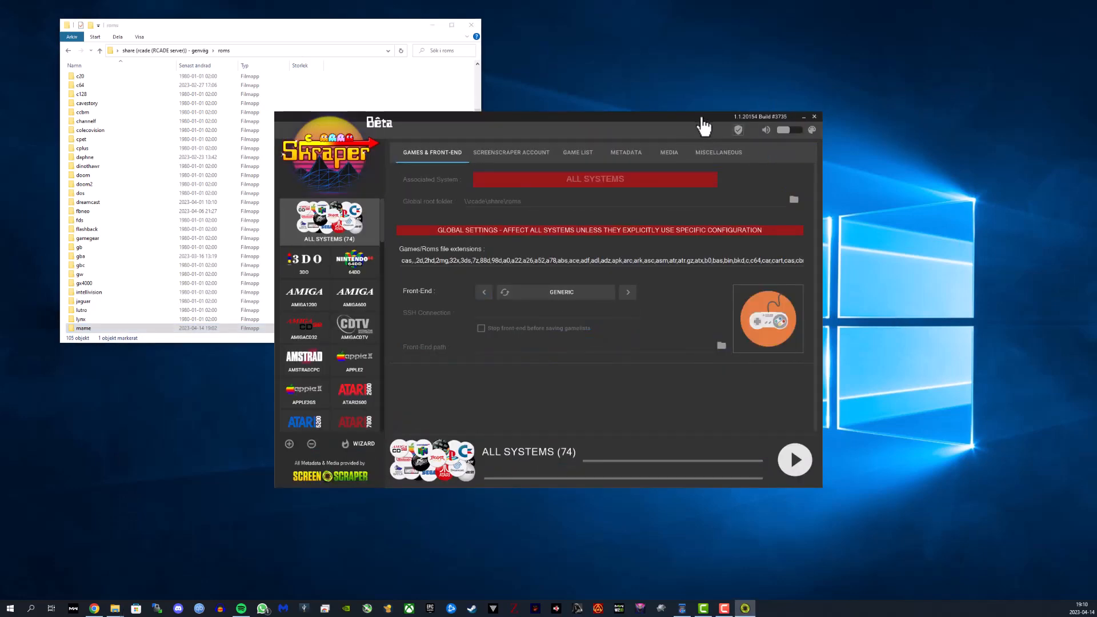
Clear the roms folder window away, reposition the Skraper window and select the MAME system for configuration
click(432, 27)
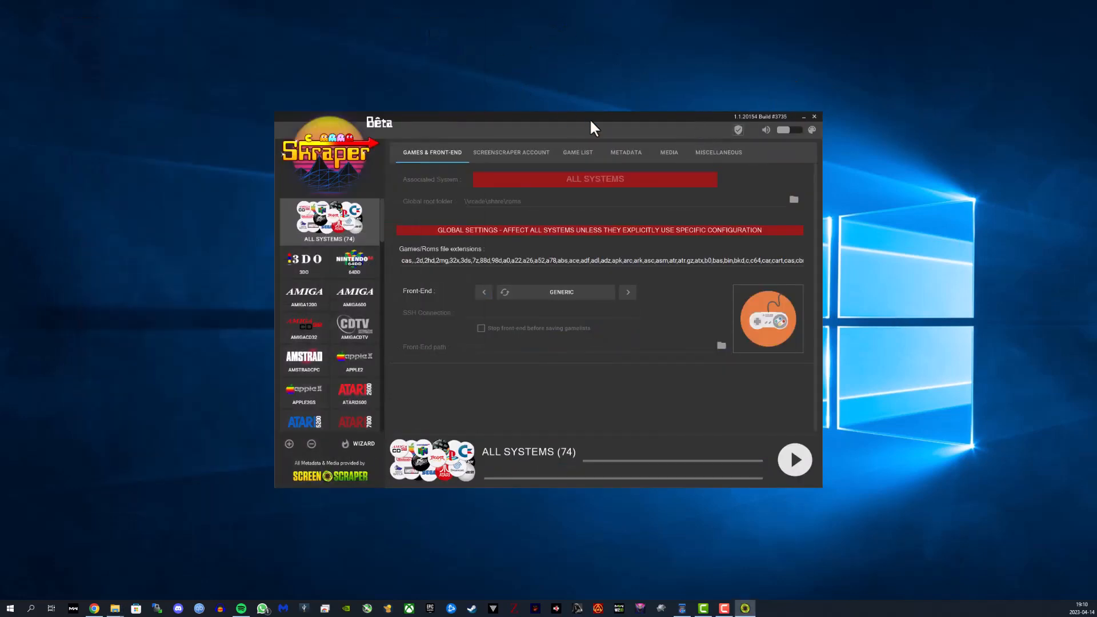
drag(607, 121, 718, 91)
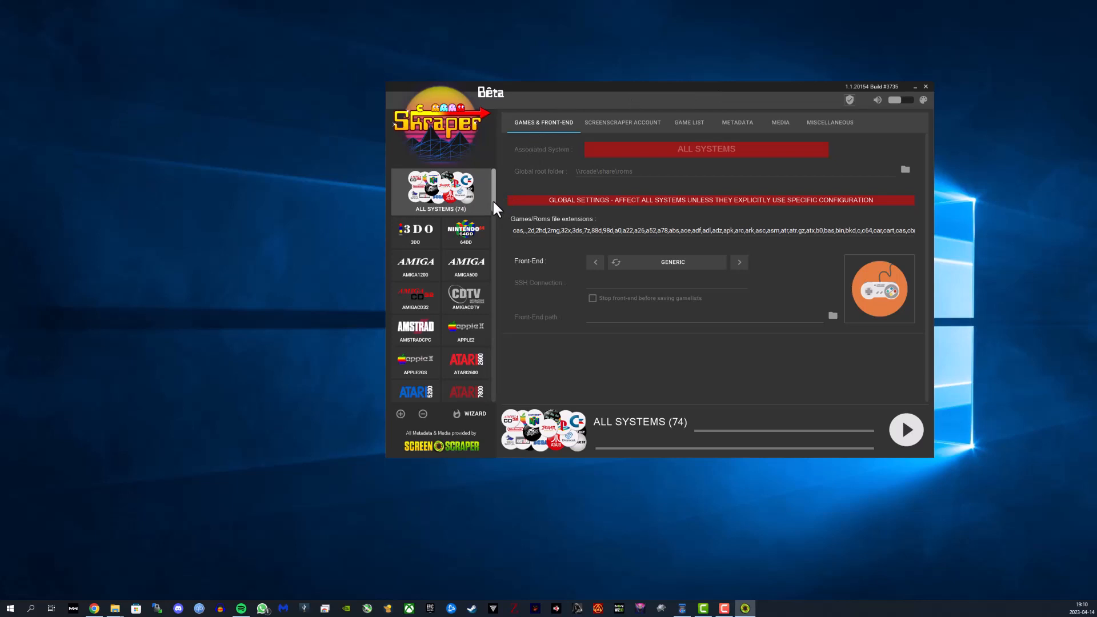
click(465, 209)
drag(494, 192, 495, 276)
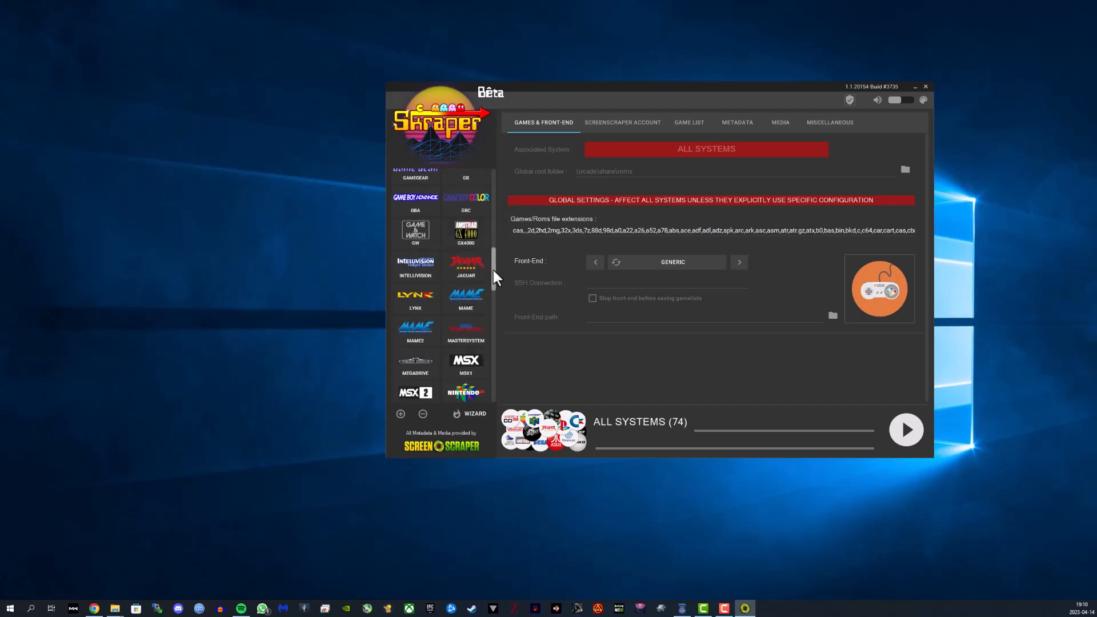
click(472, 298)
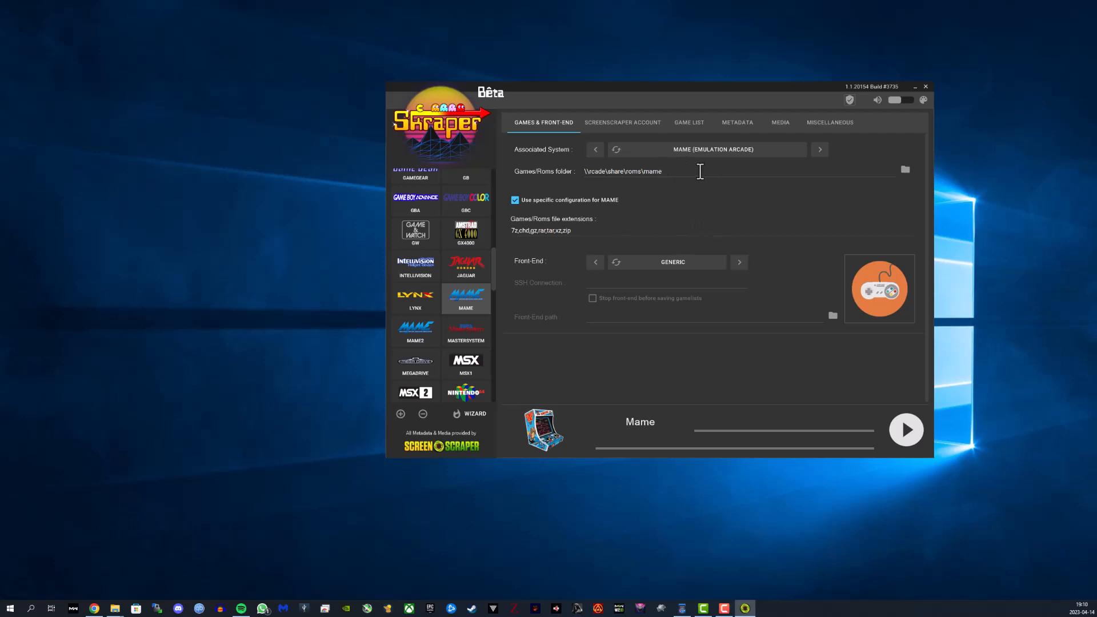
Enable the MAME-specific game list configuration and set the gamelist type to EmulationStation gamelist.xml
click(633, 123)
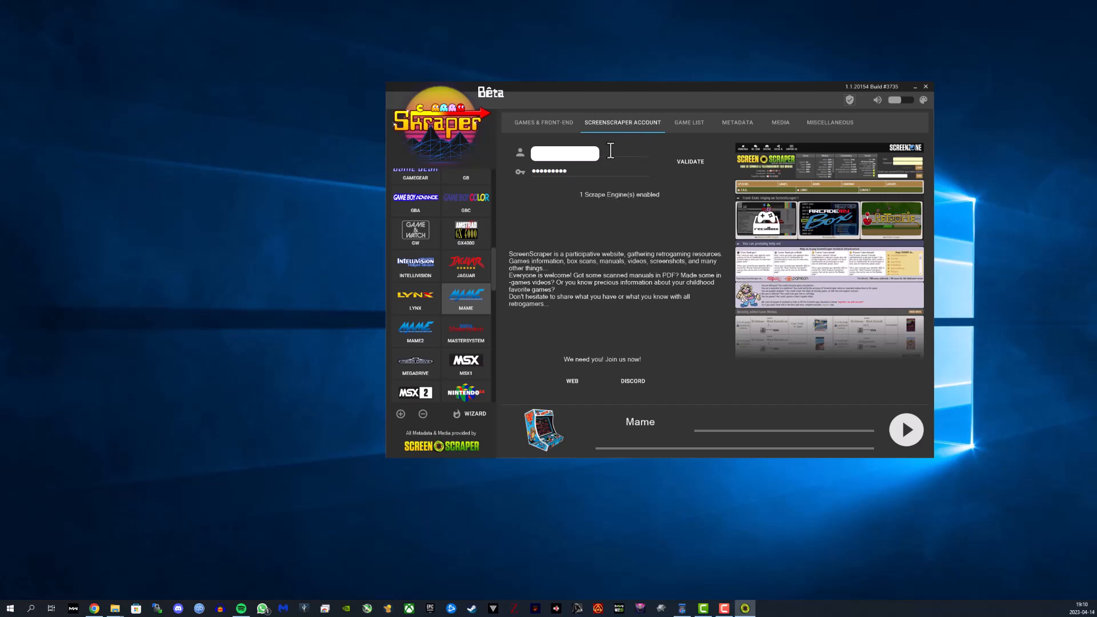
click(694, 124)
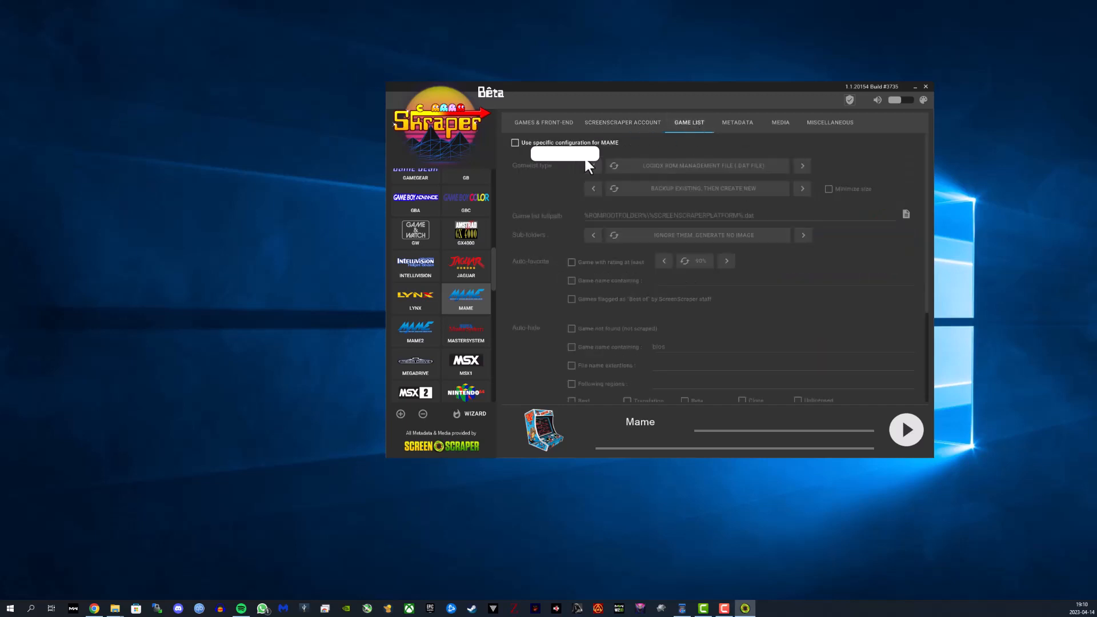
click(516, 144)
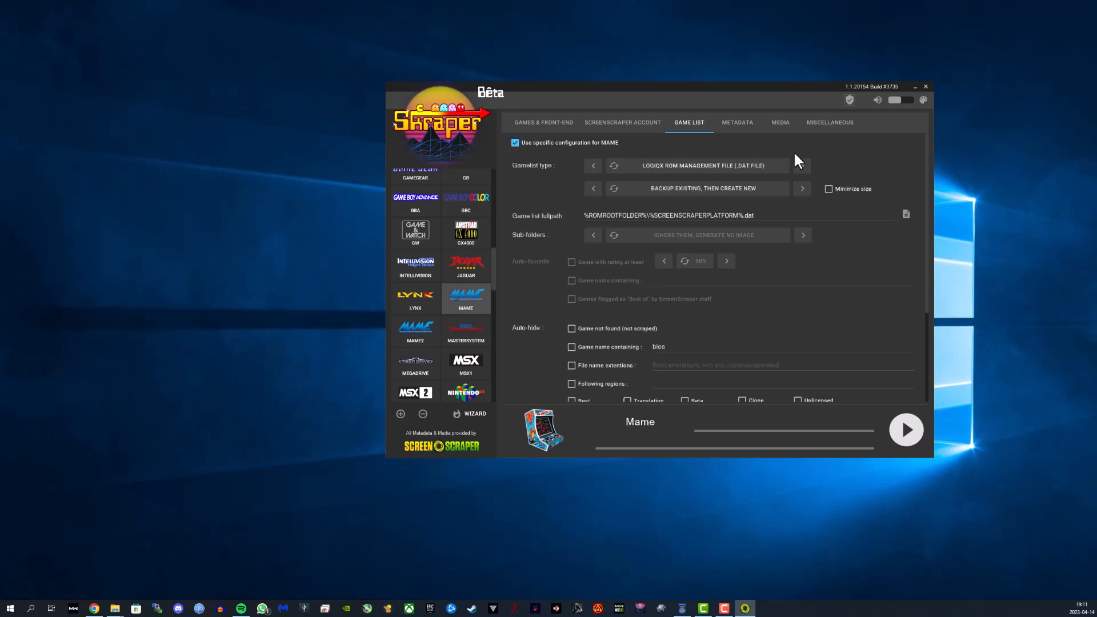
click(802, 165)
click(802, 165)
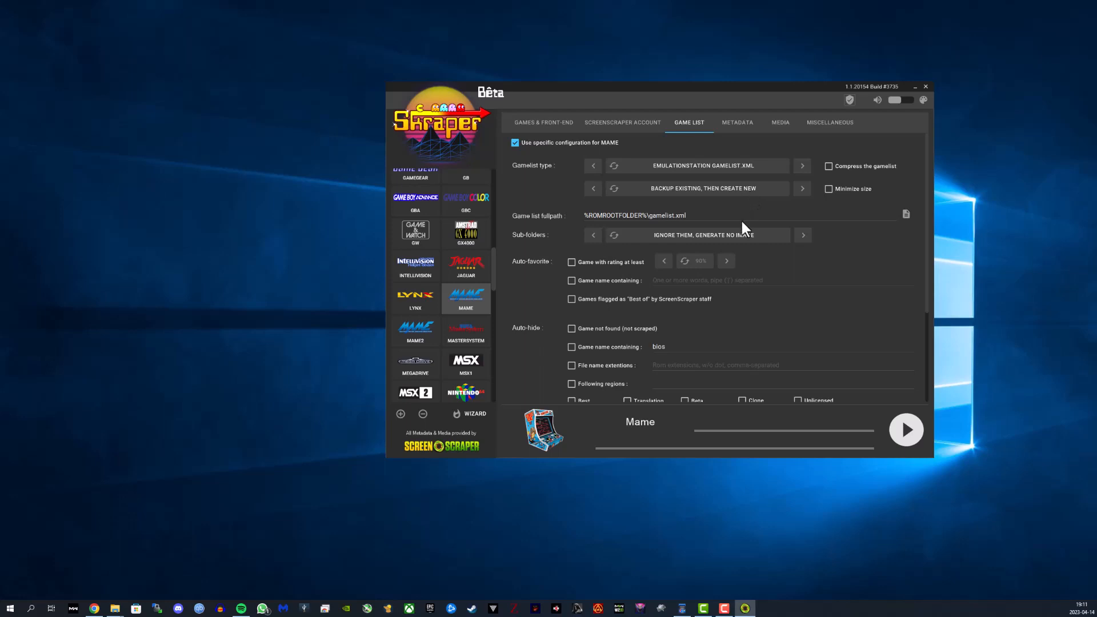
scroll(737, 245, down, 3)
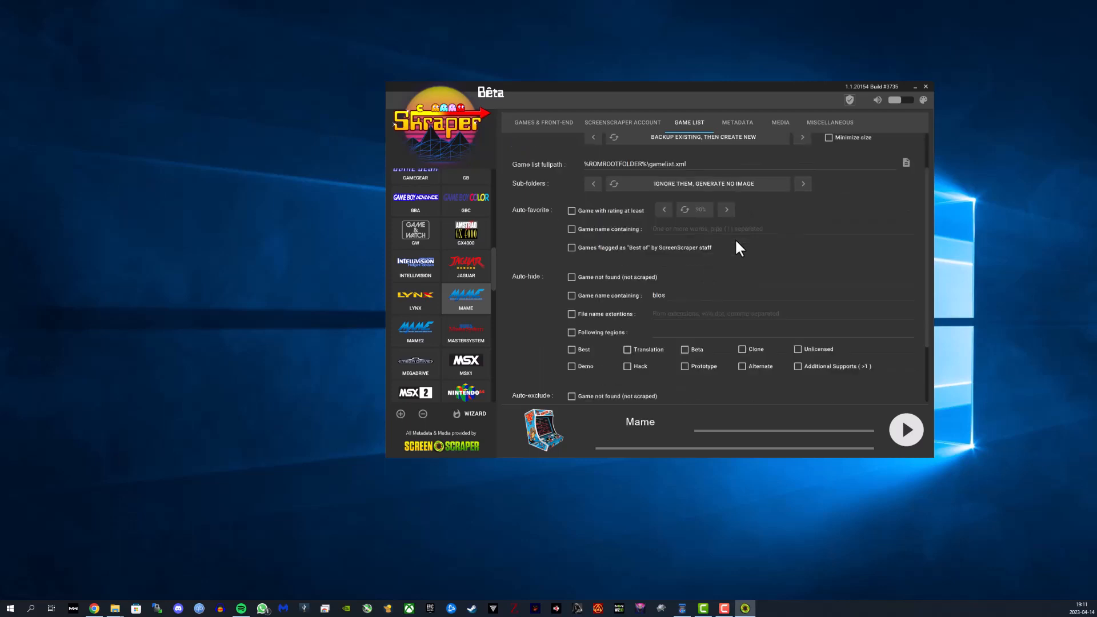
scroll(737, 241, up, 3)
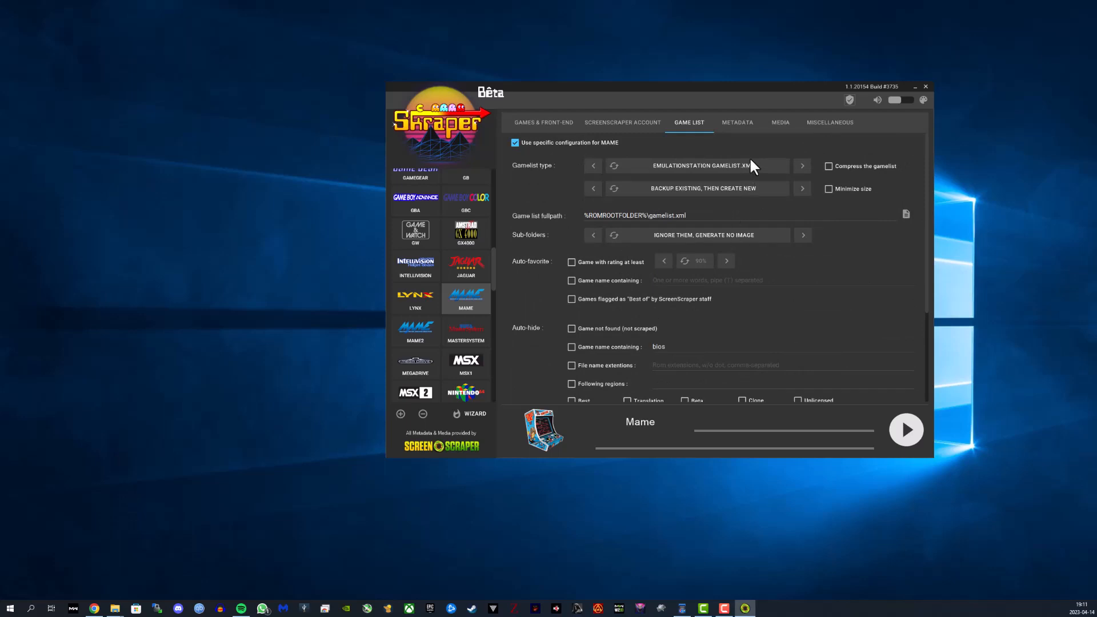
Enable the MAME-specific media configuration and change the 4 Images Mix entry to an Image of type Screenshot
click(745, 125)
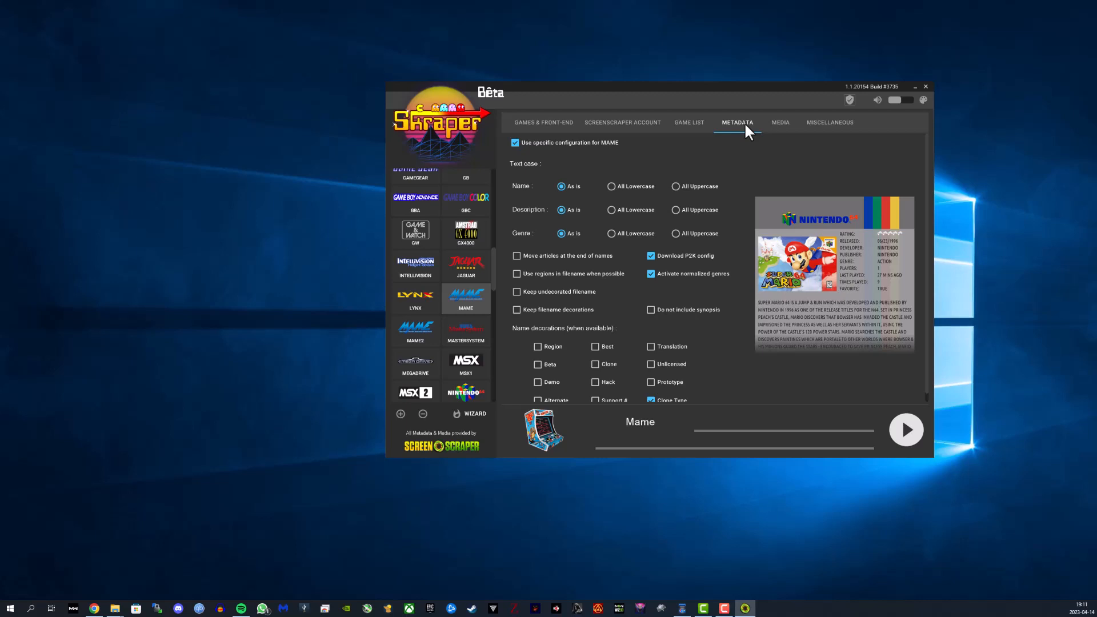
scroll(753, 245, down, 1)
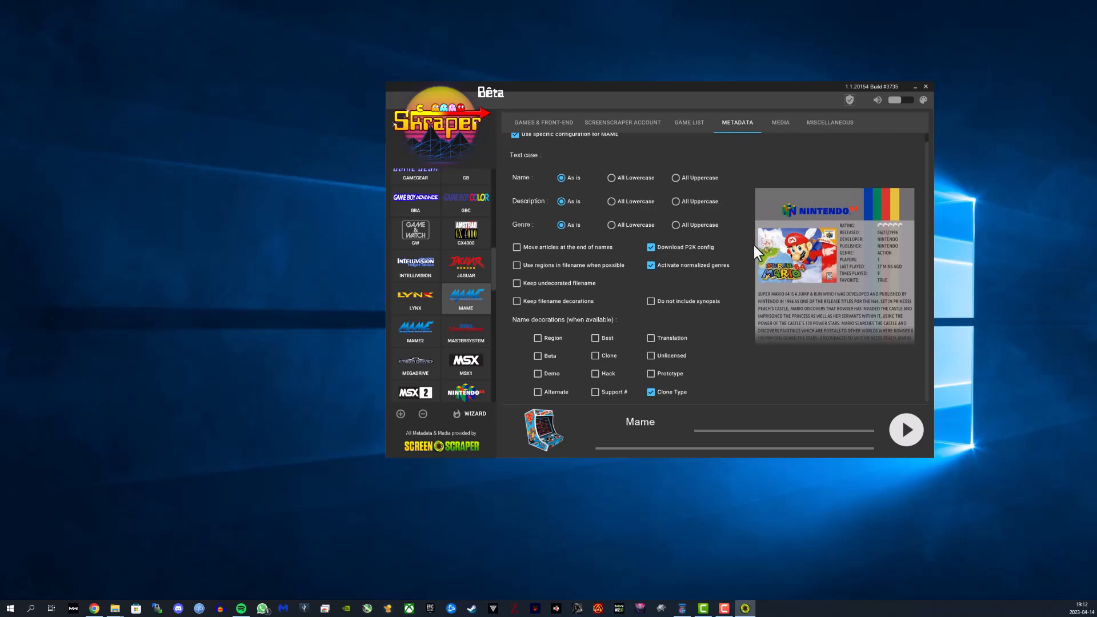
scroll(752, 245, up, 1)
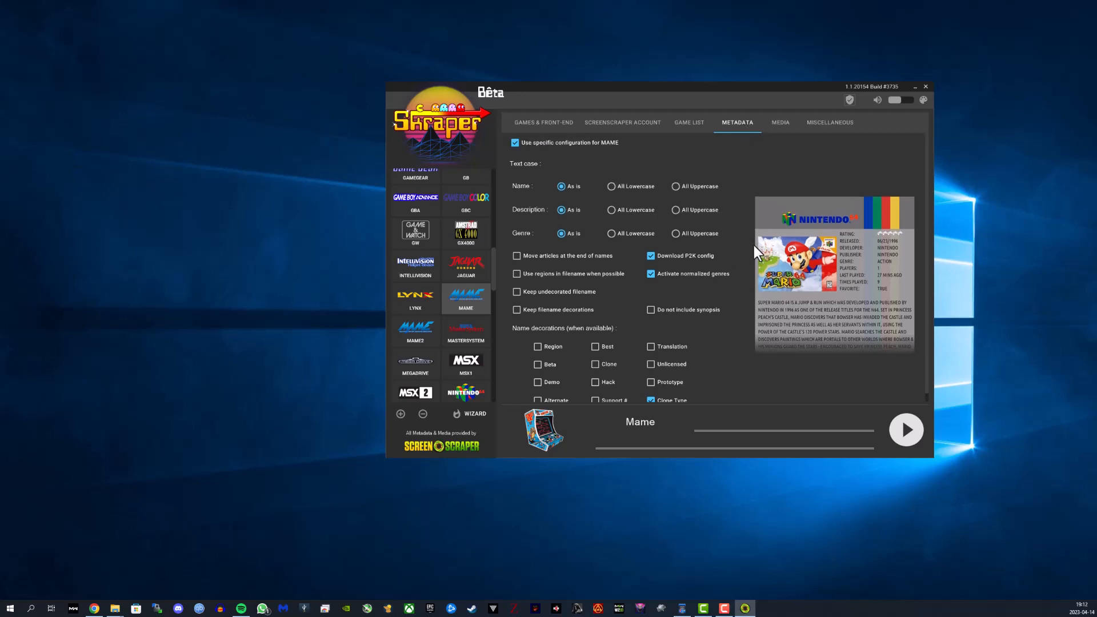
click(783, 123)
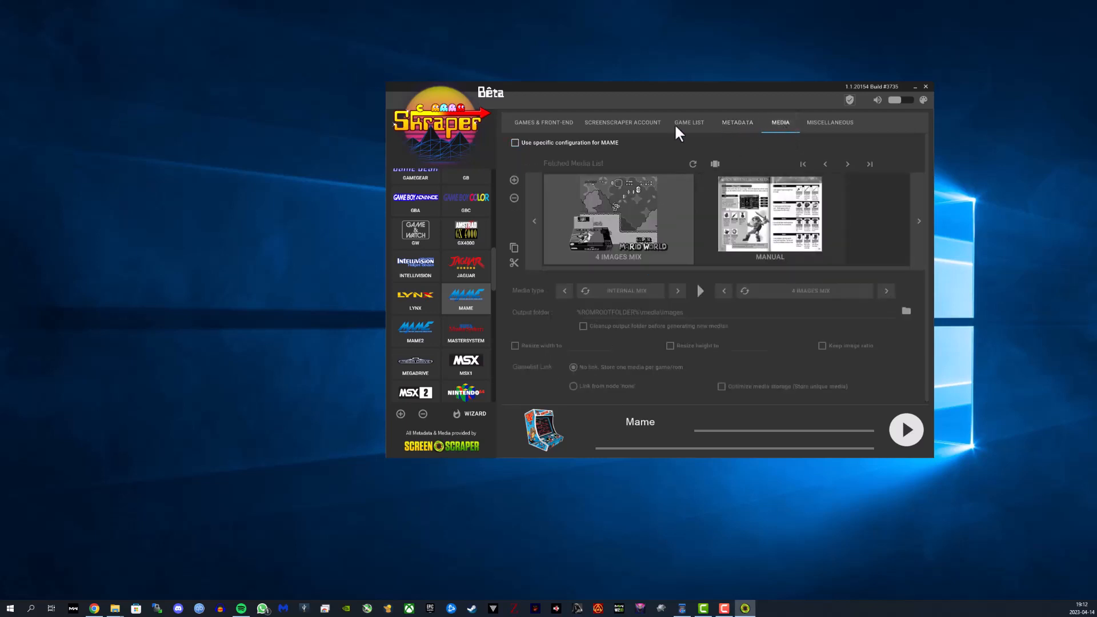
click(558, 143)
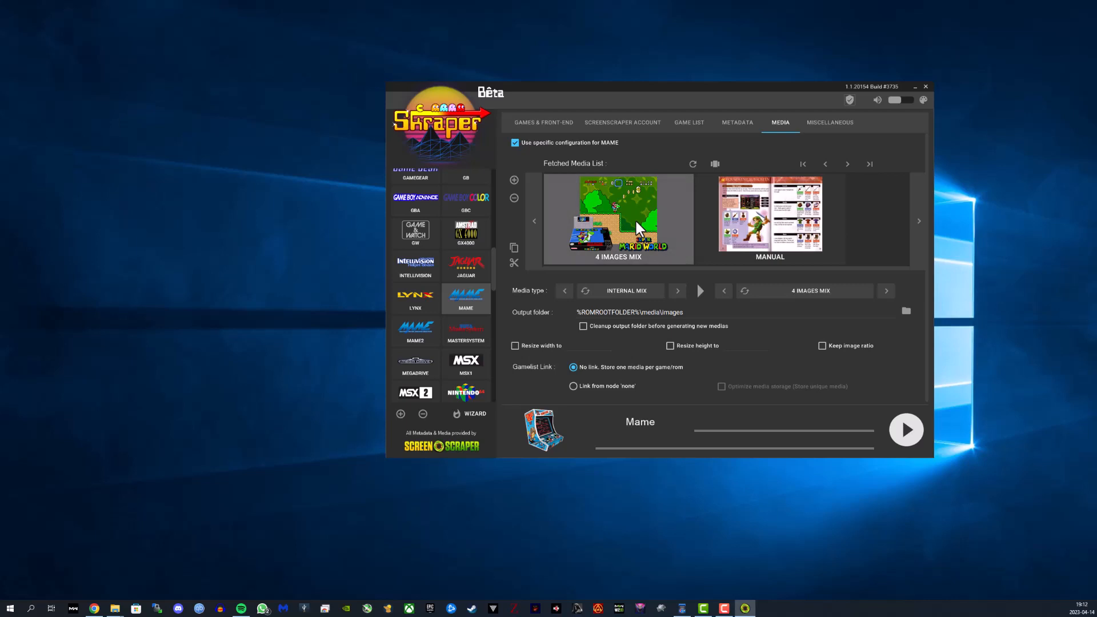
click(677, 291)
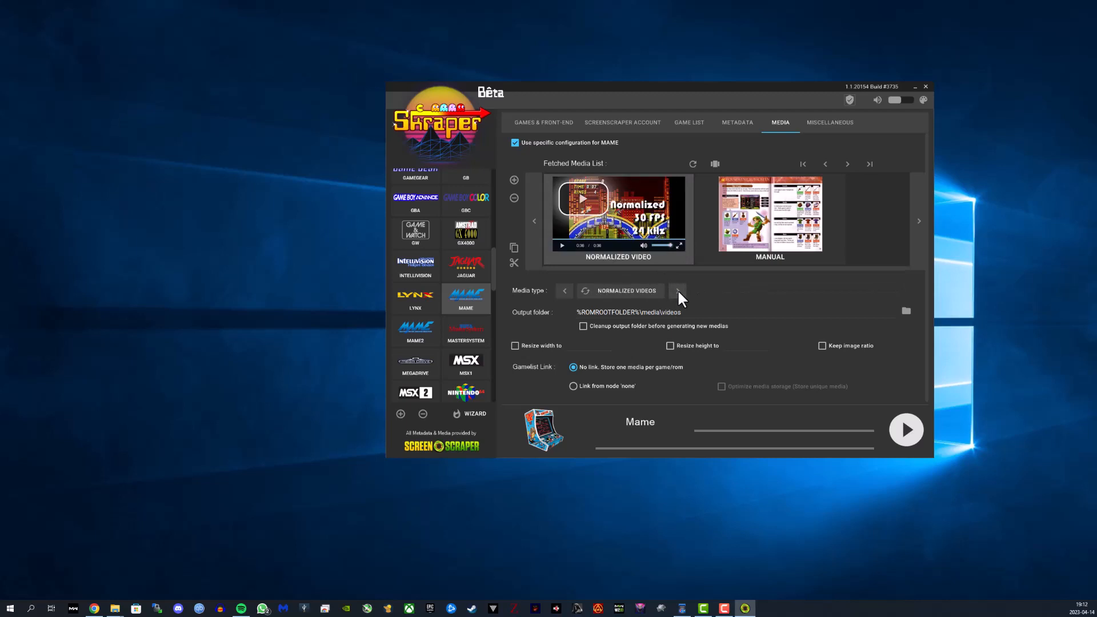
click(677, 290)
click(677, 290)
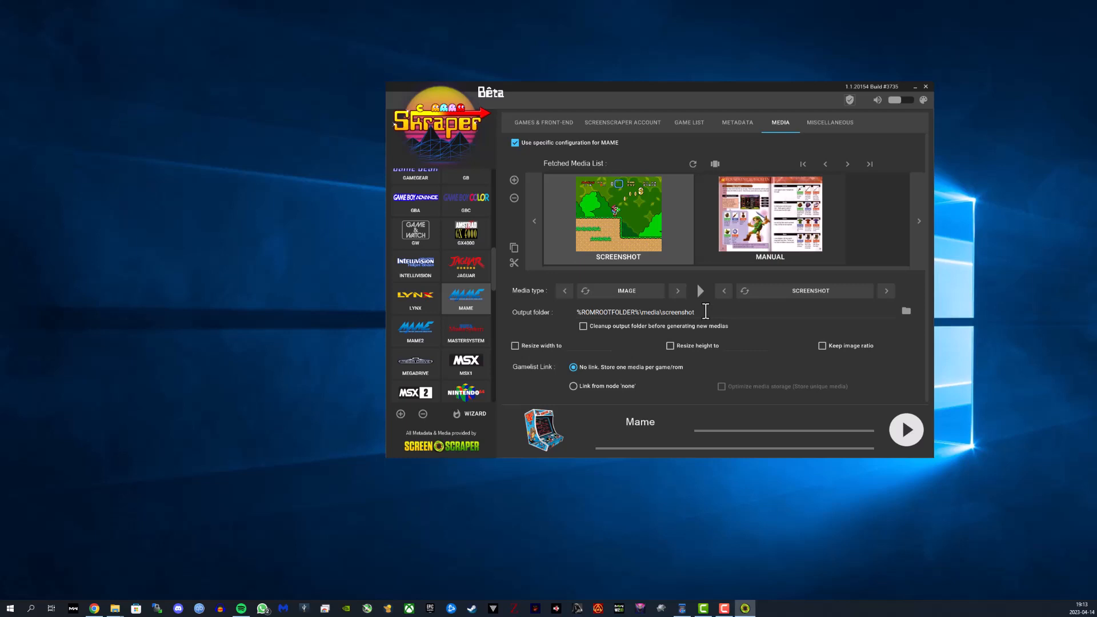
Look inside the mame2 folder in the shared roms directory for its image folder's name, and return to roms
mouse_move(114, 612)
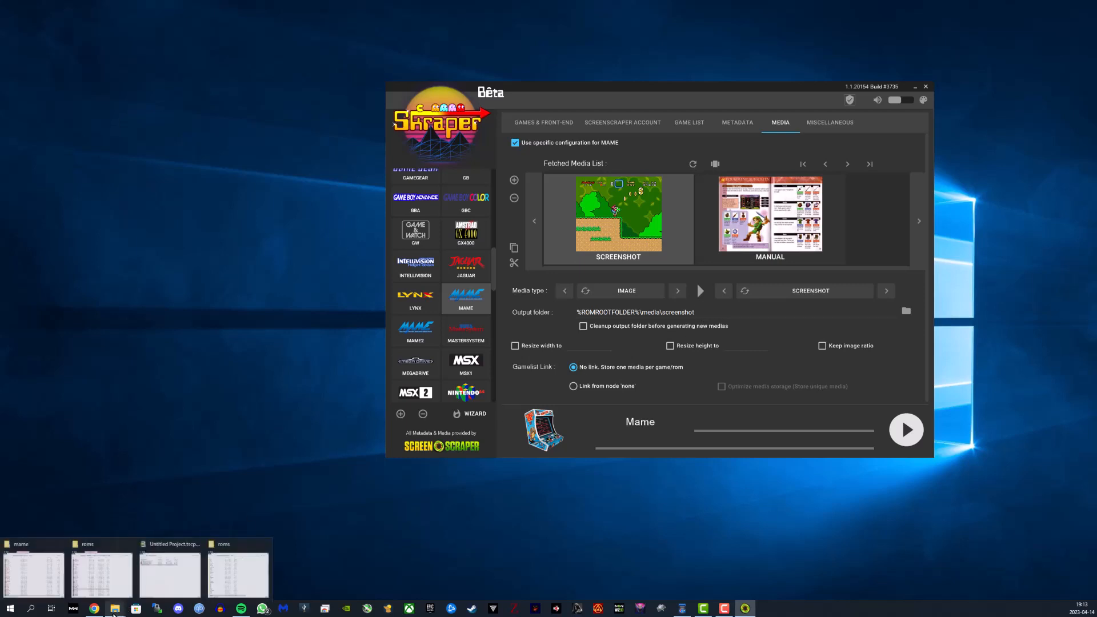
click(256, 572)
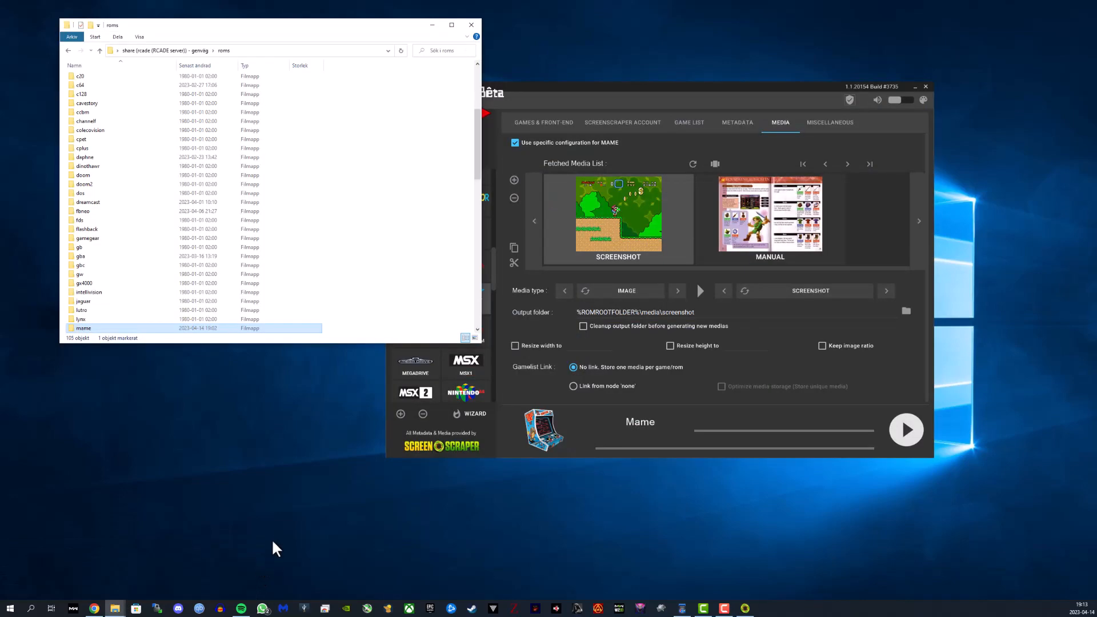
scroll(109, 311, down, 2)
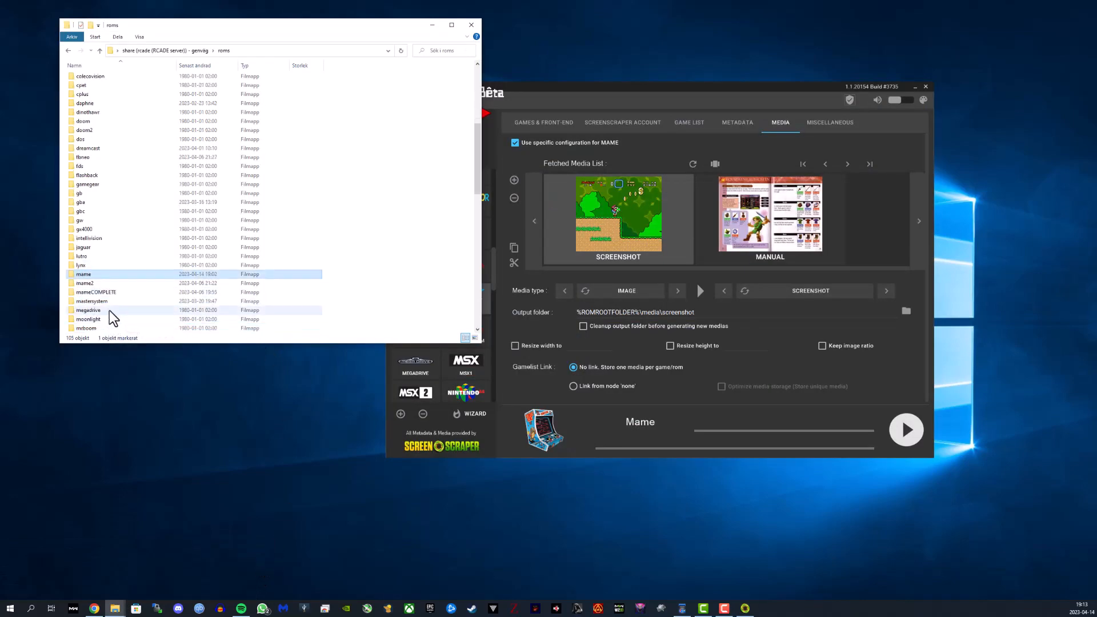
double_click(104, 283)
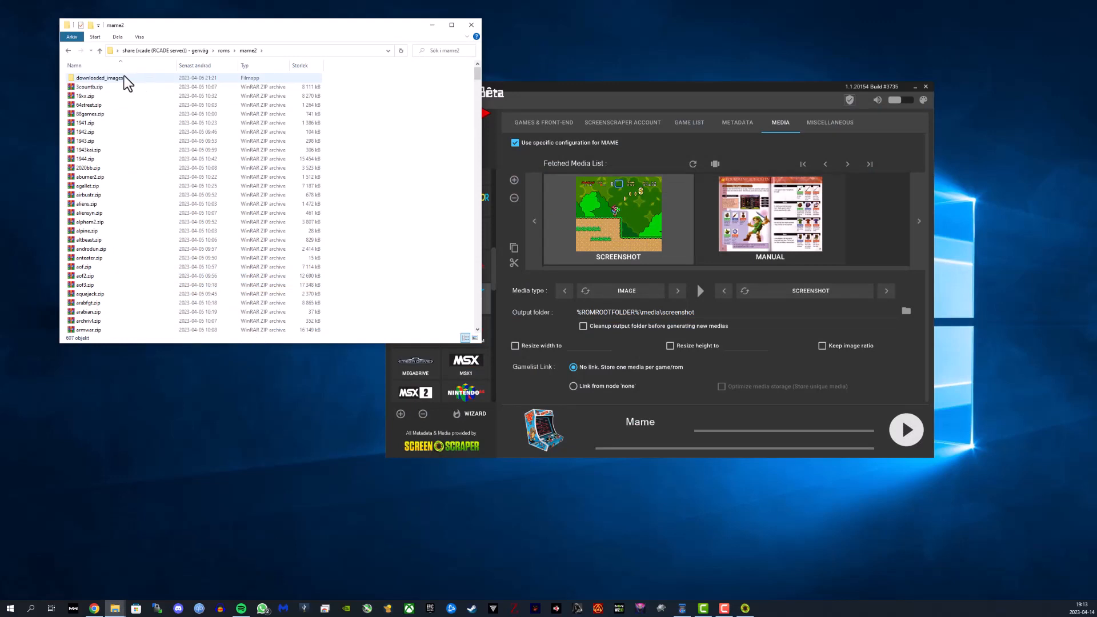
click(123, 79)
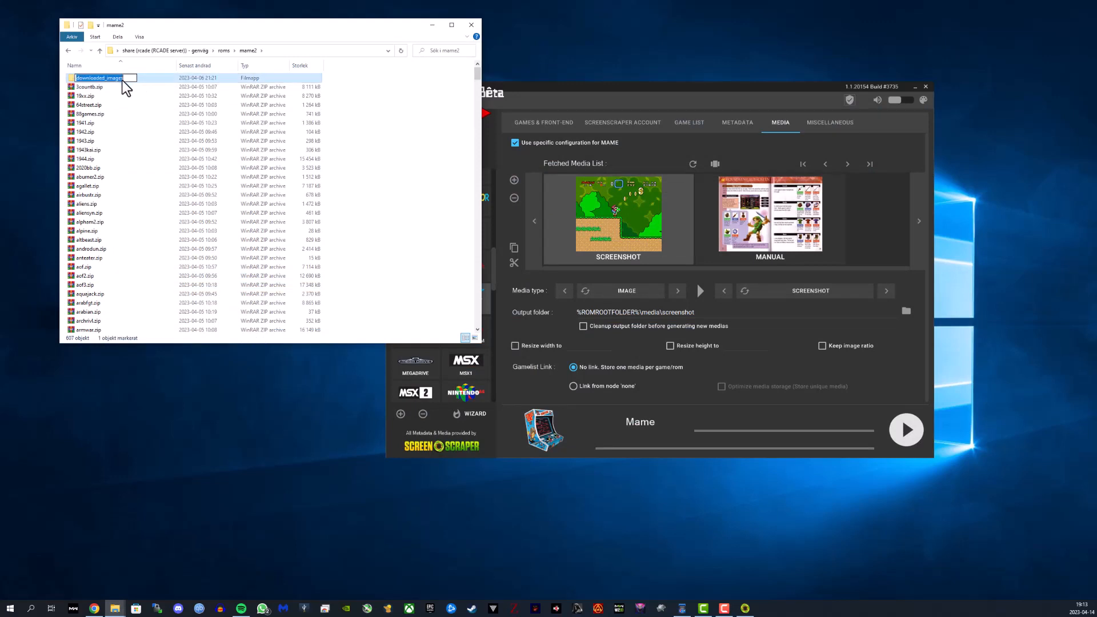
click(69, 50)
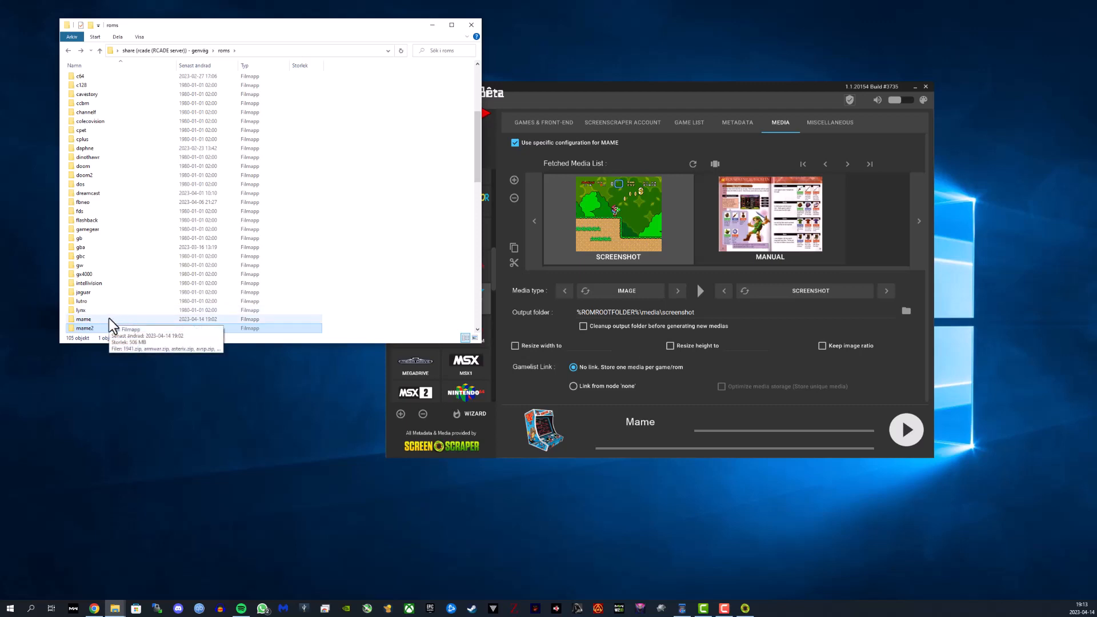
In Skraper, set the Screenshot media's output folder to %ROMROOTFOLDER%\downloaded_images and link it from the gamelist's <image> node
click(708, 311)
drag(708, 311, 653, 315)
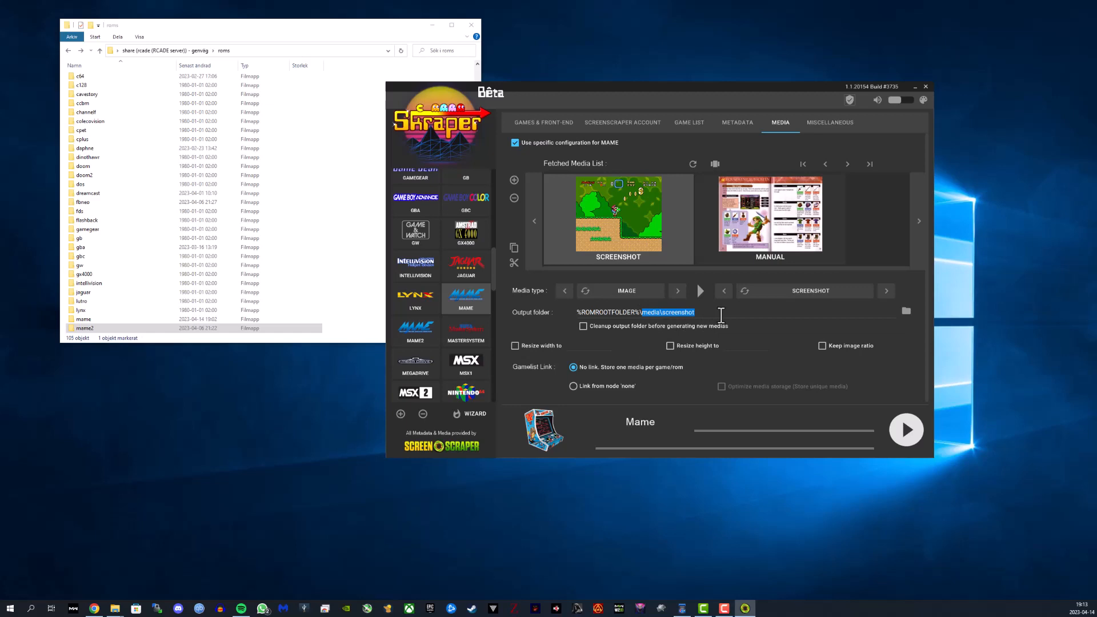
text(downloaded_images)
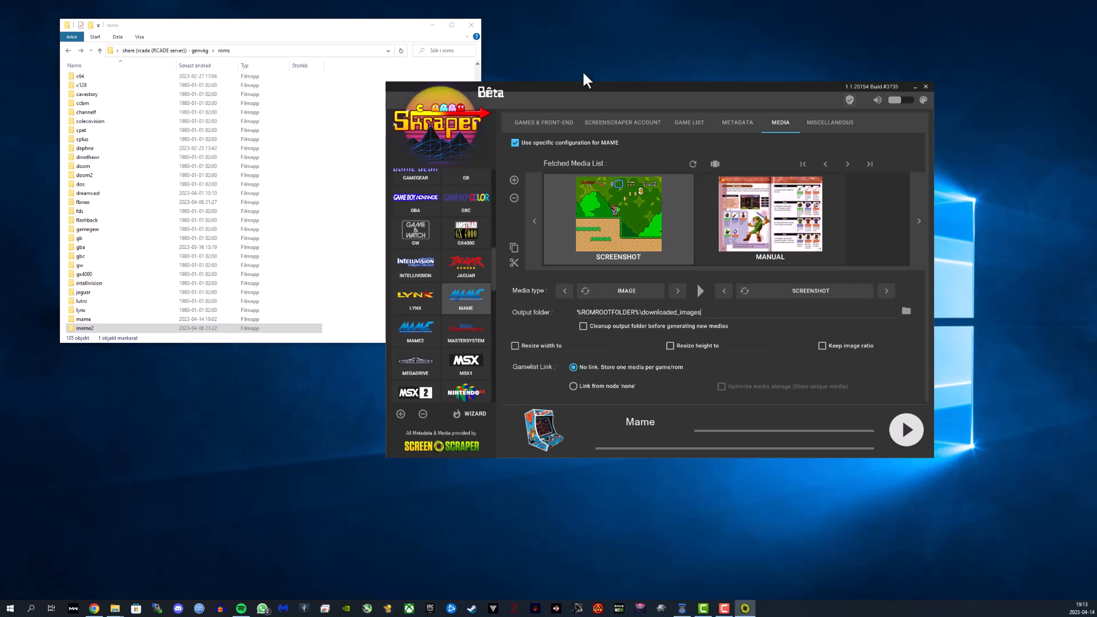
click(591, 387)
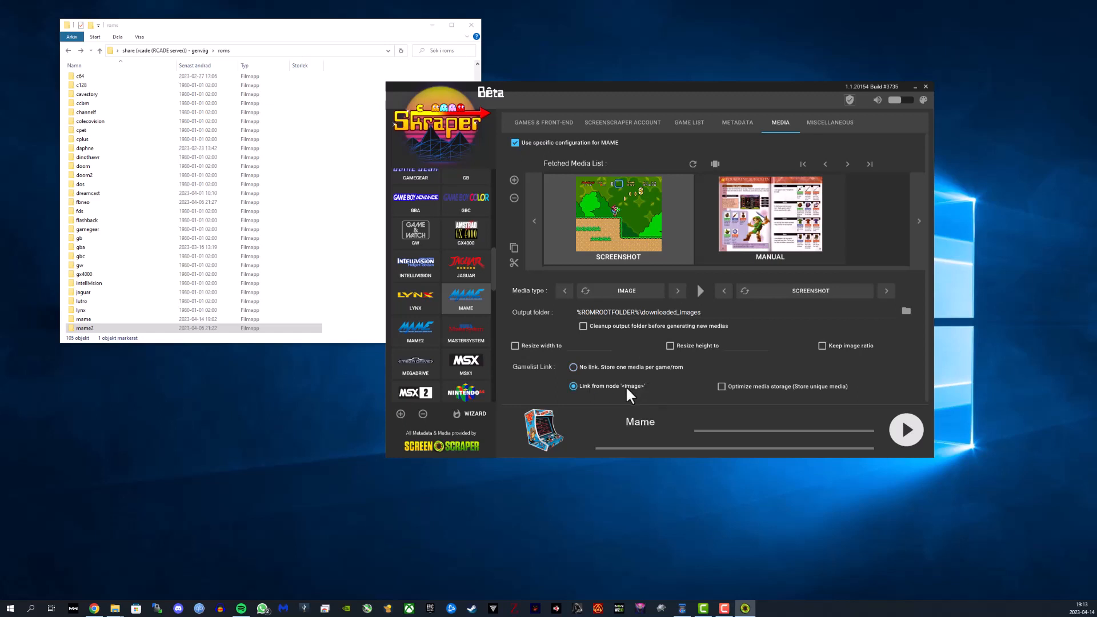
Change the Manual entry in the MAME fetched media list to Normalized Videos
click(770, 200)
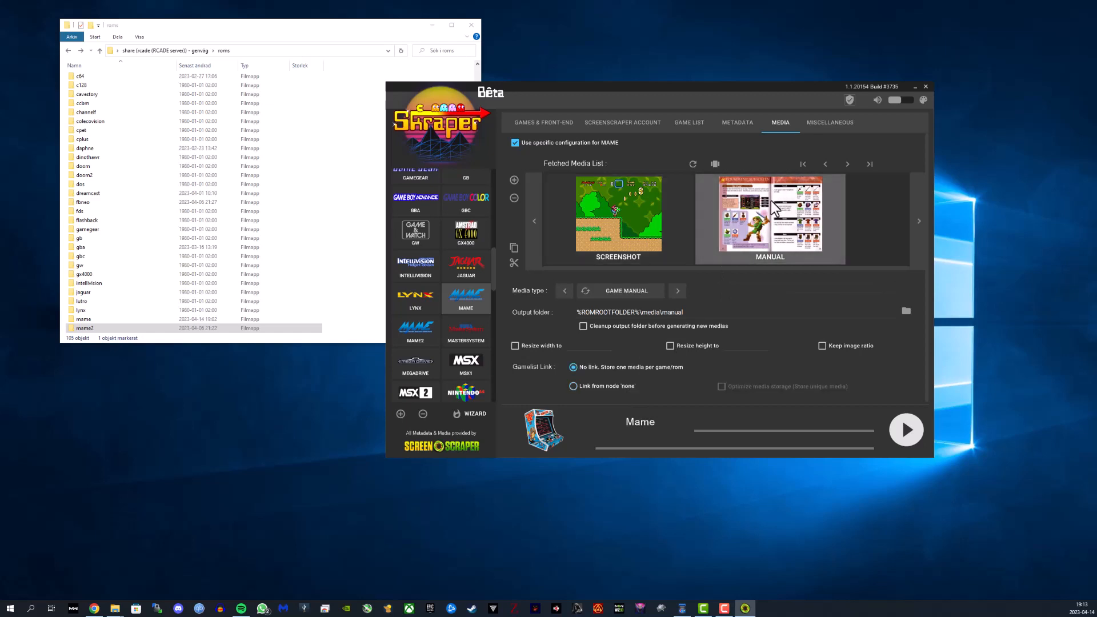
click(678, 290)
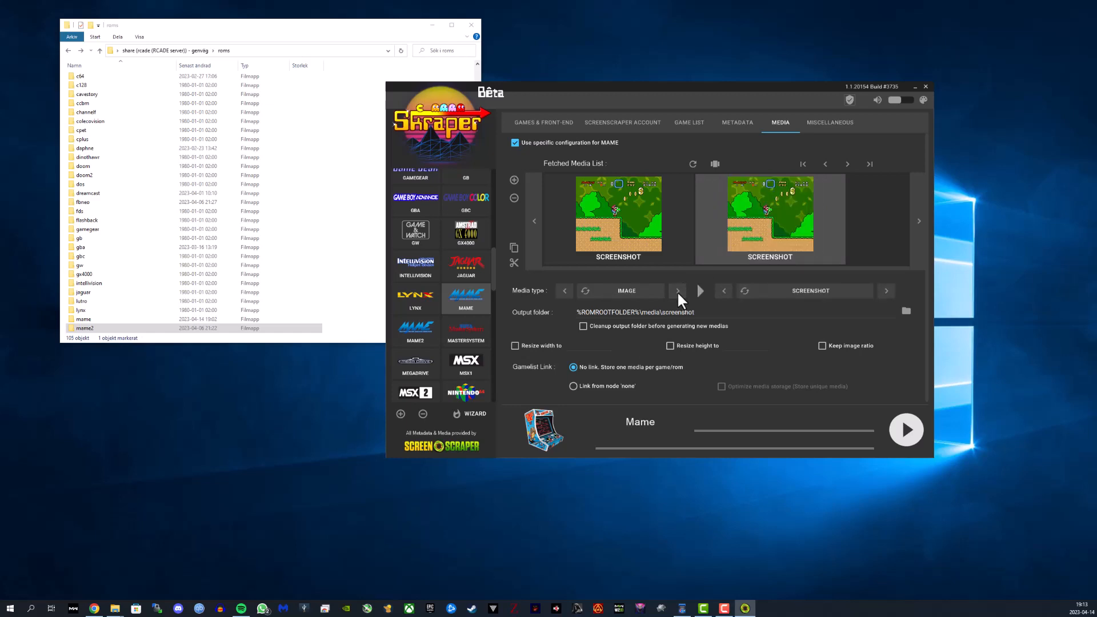
click(677, 290)
click(677, 290)
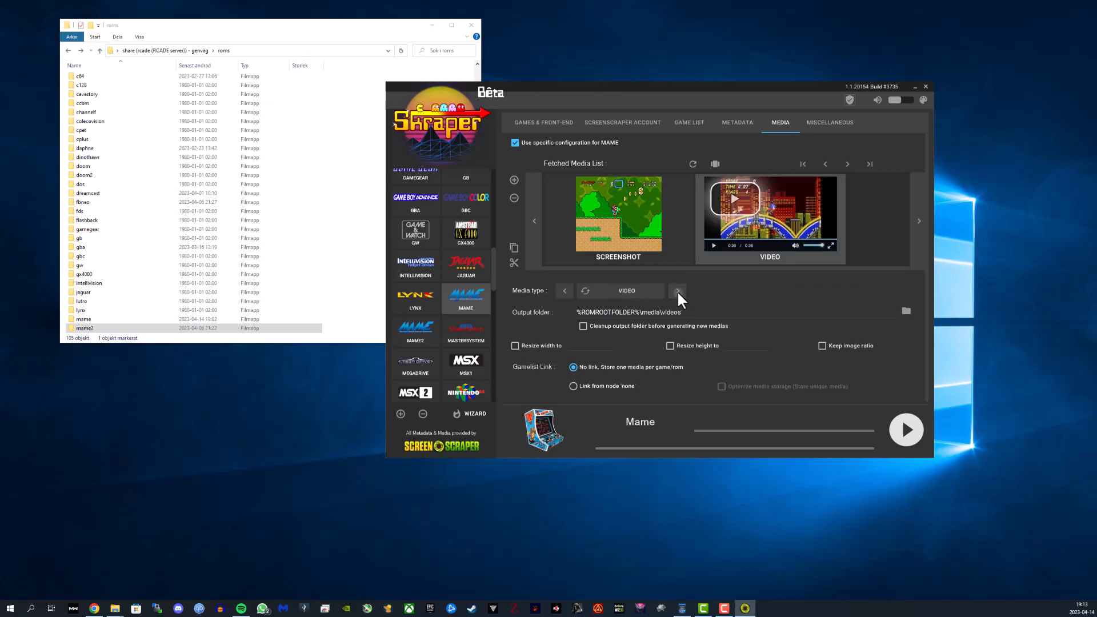
click(677, 291)
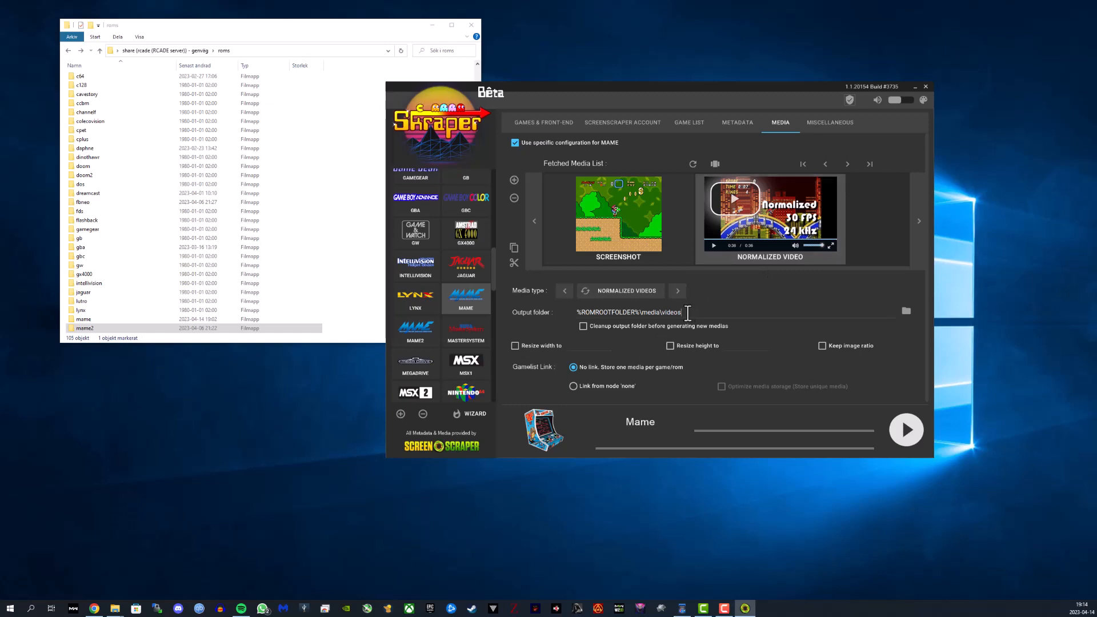
Set the Normalized Video output folder to %ROMROOTFOLDER%\downloaded_images, link it from the <video> node, and compare it with the Screenshot entry
drag(688, 312, 644, 312)
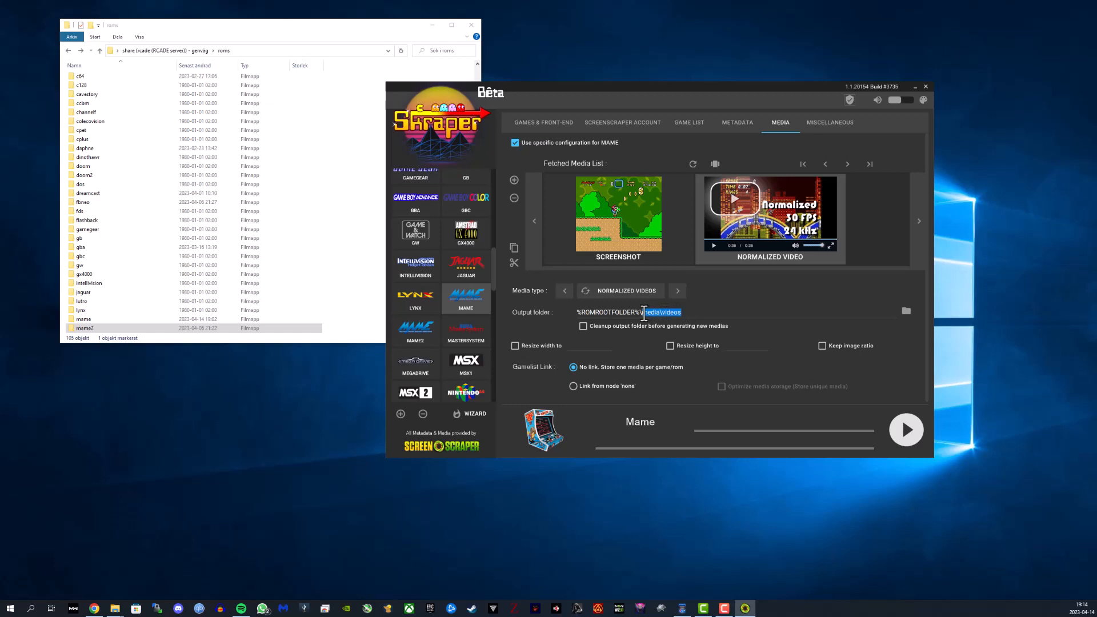
text(ownloaded_images)
click(632, 221)
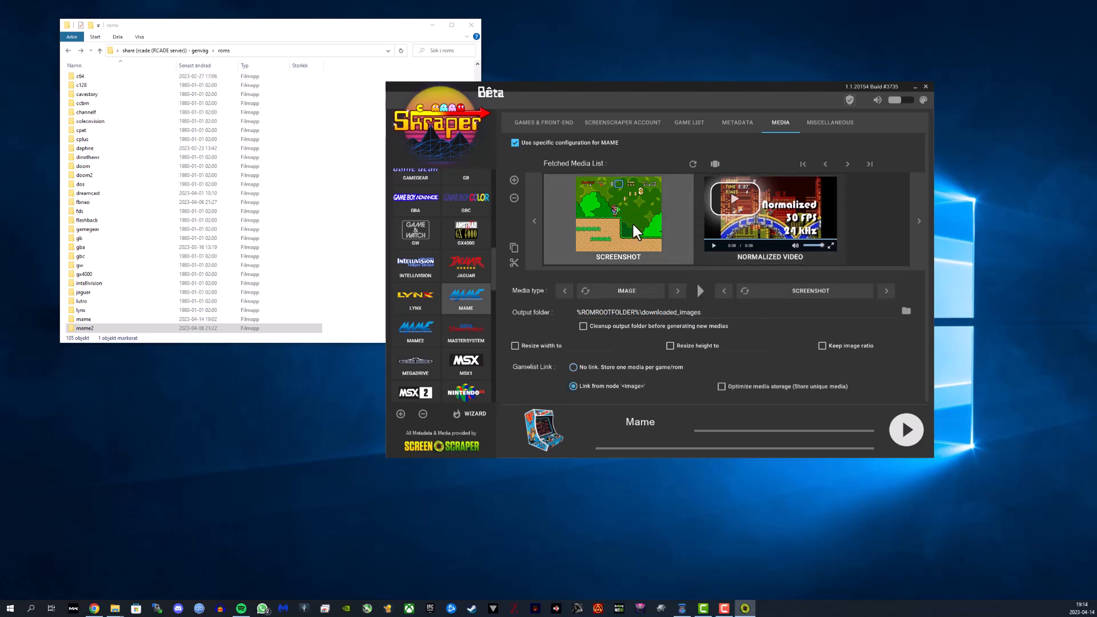
click(746, 224)
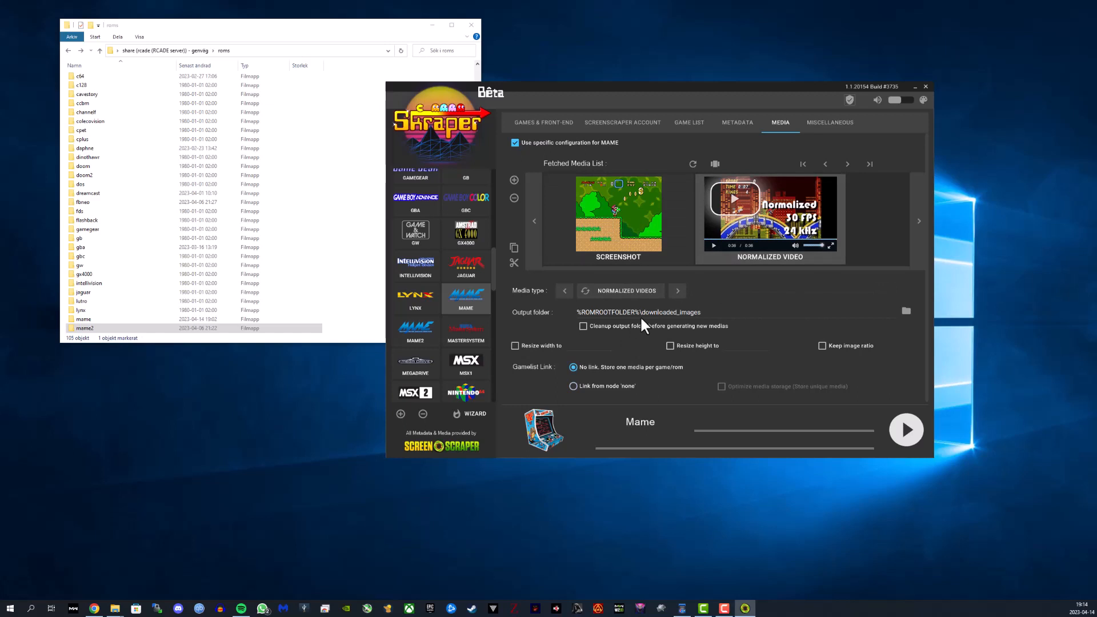
click(574, 387)
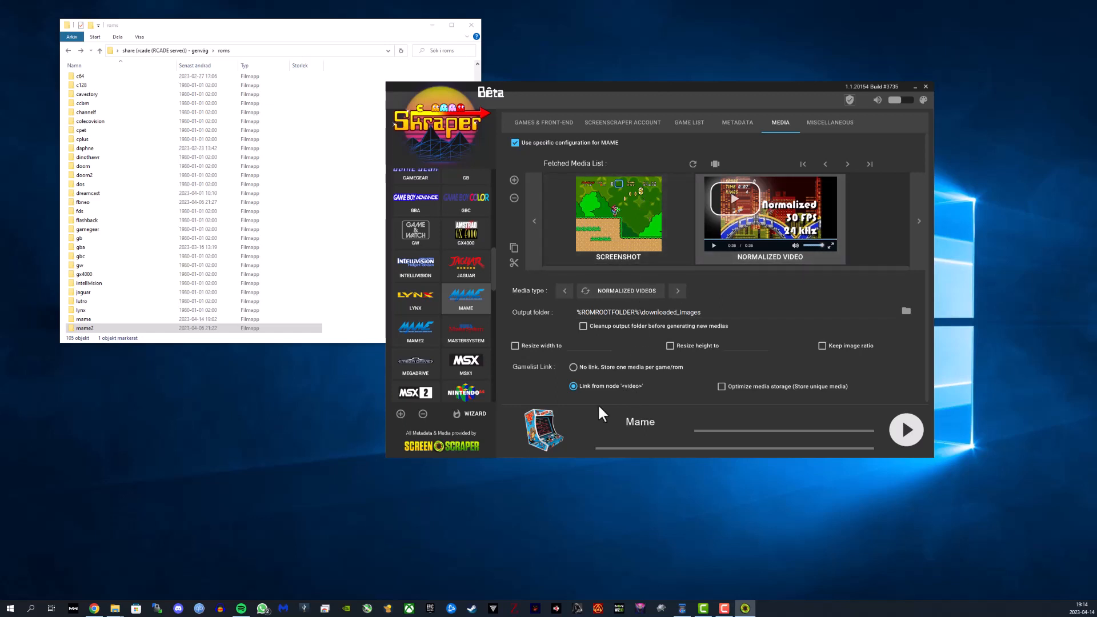
click(633, 232)
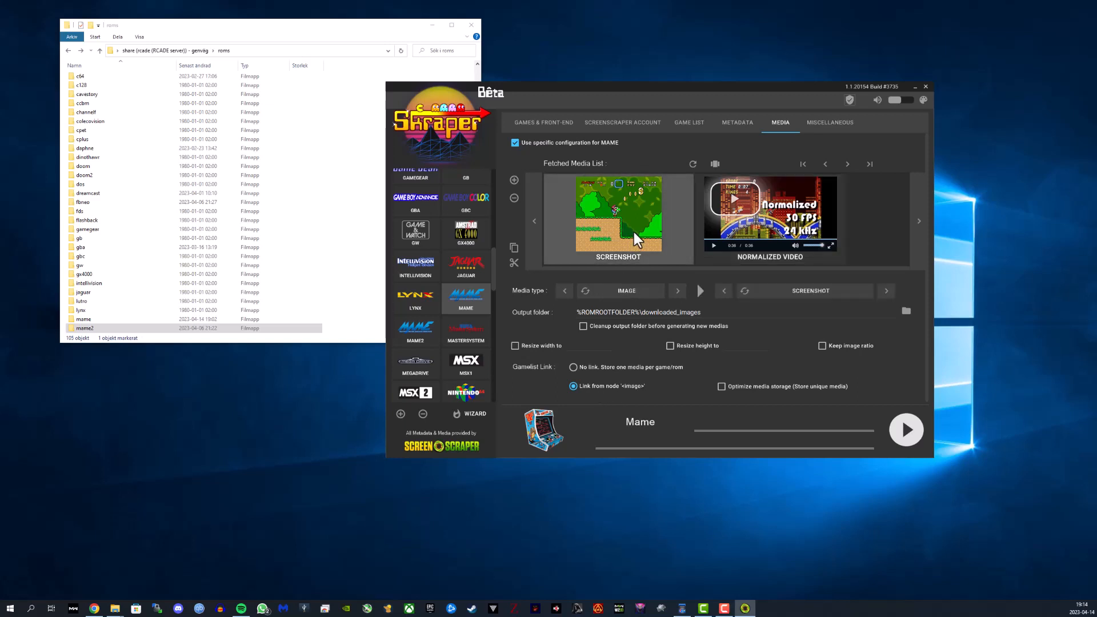
click(774, 218)
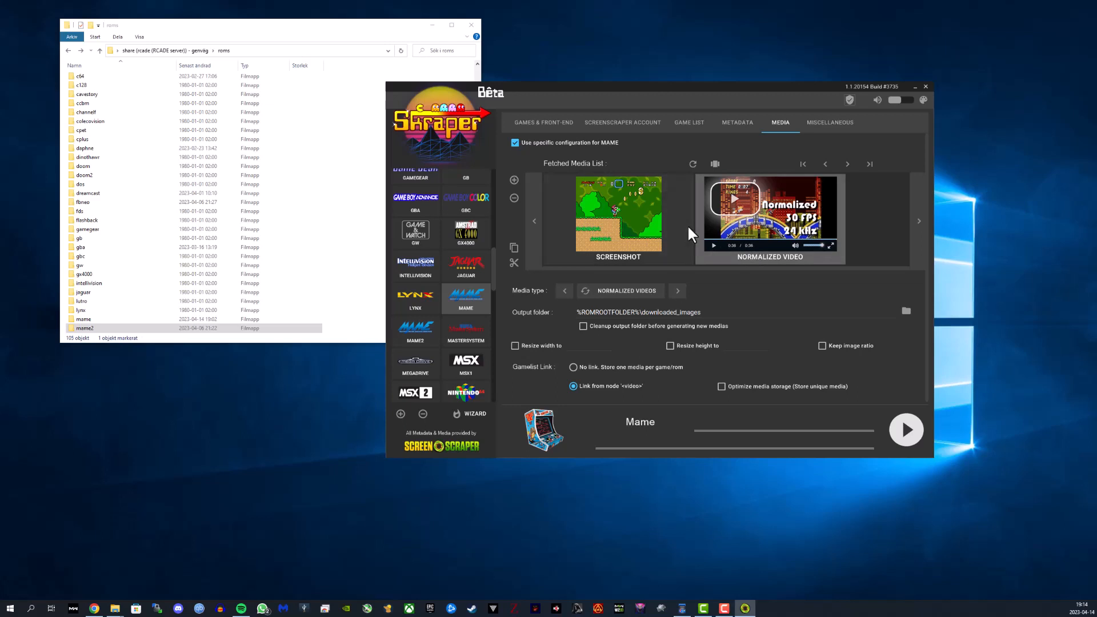
Cycle through MAME's database matching methods back to Filename Only and reduce the region priority list to ss
click(843, 123)
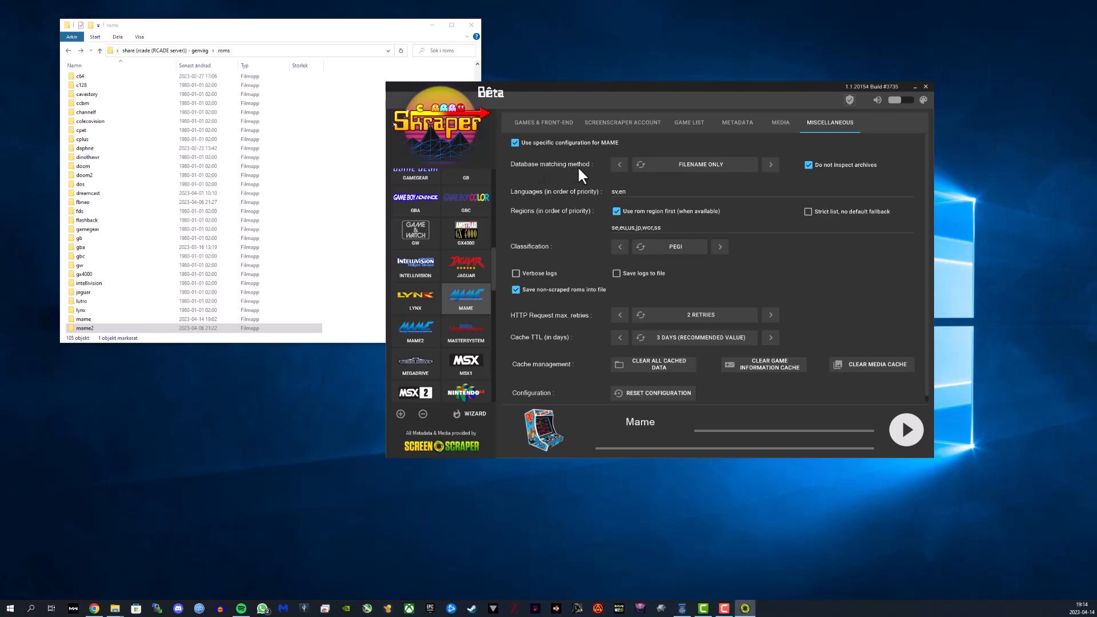
click(772, 165)
click(770, 164)
click(771, 165)
click(769, 164)
click(770, 165)
click(771, 164)
drag(656, 229, 566, 232)
key(BackSpace)
Open the mame folder in the shared roms directory and look through its game archives
double_click(91, 320)
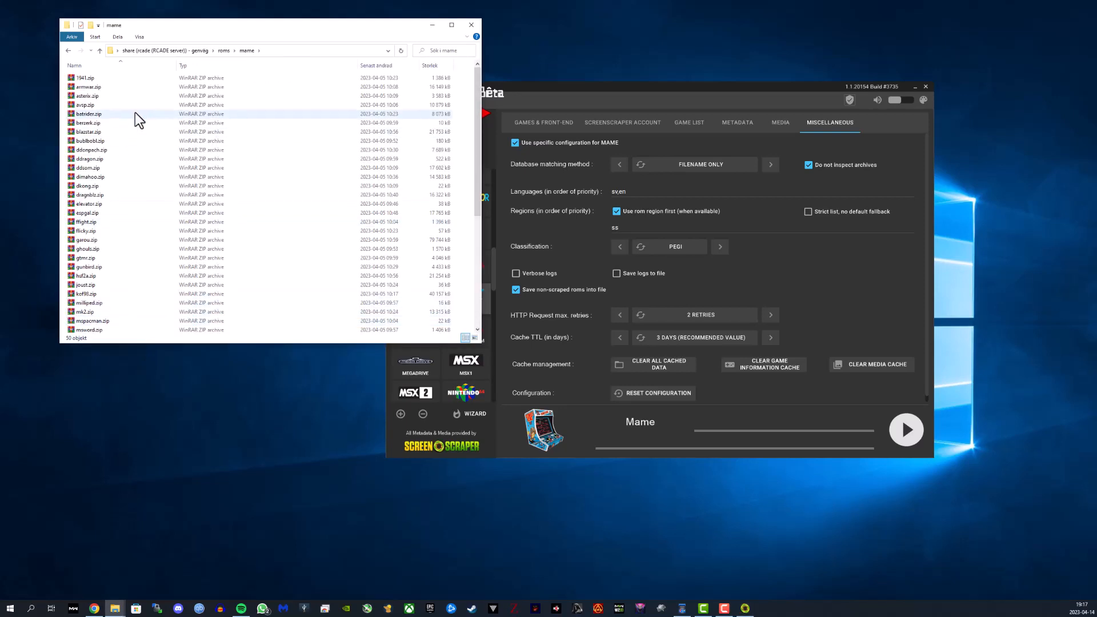
scroll(135, 113, down, 7)
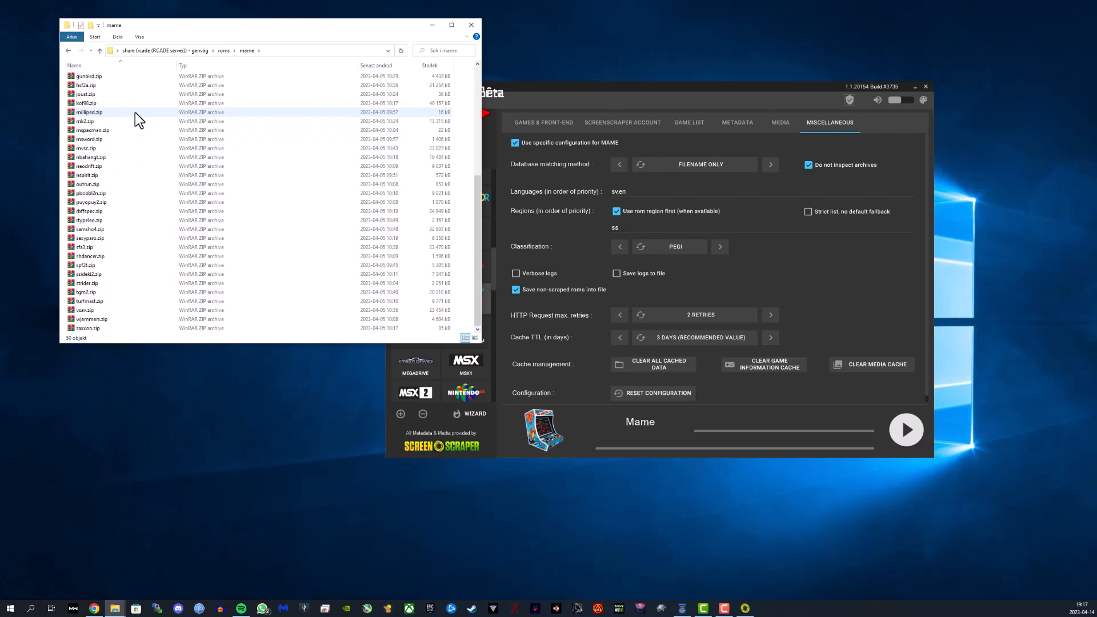
scroll(135, 112, up, 7)
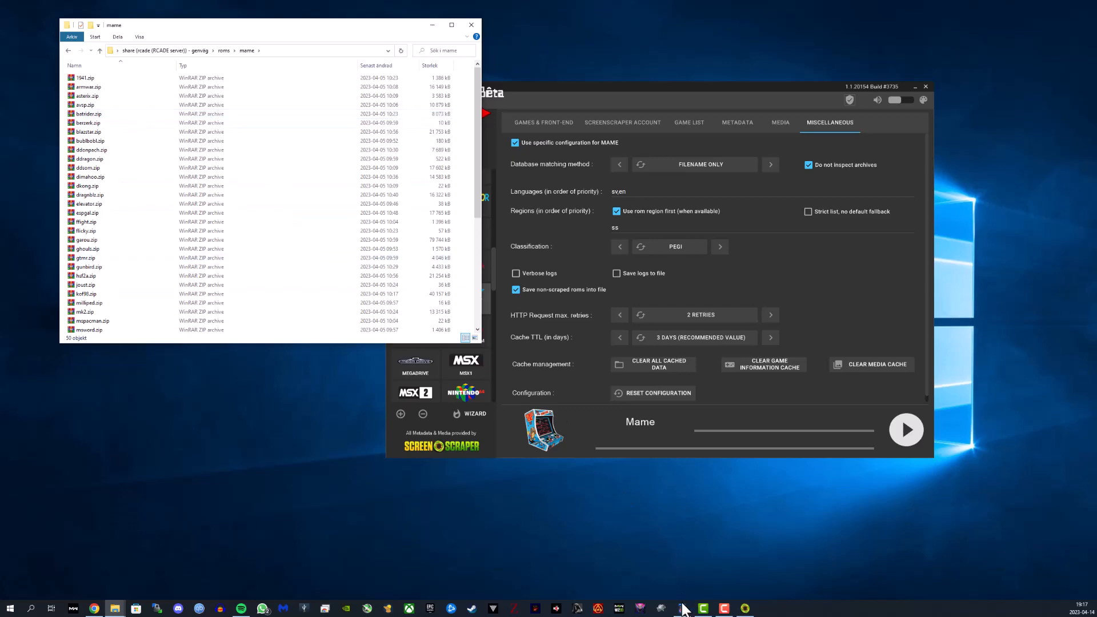
Switch to ArcadeManager and examine the available game selections for automatic installation, from Top 200 to the all-games lists
click(682, 608)
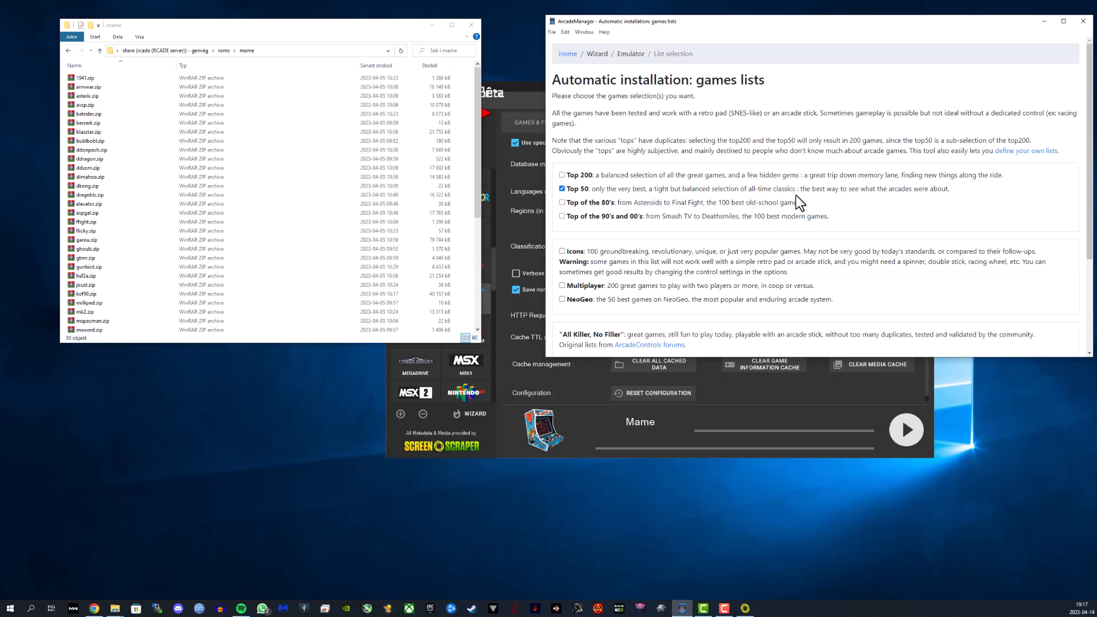
scroll(798, 201, down, 1)
scroll(797, 196, down, 2)
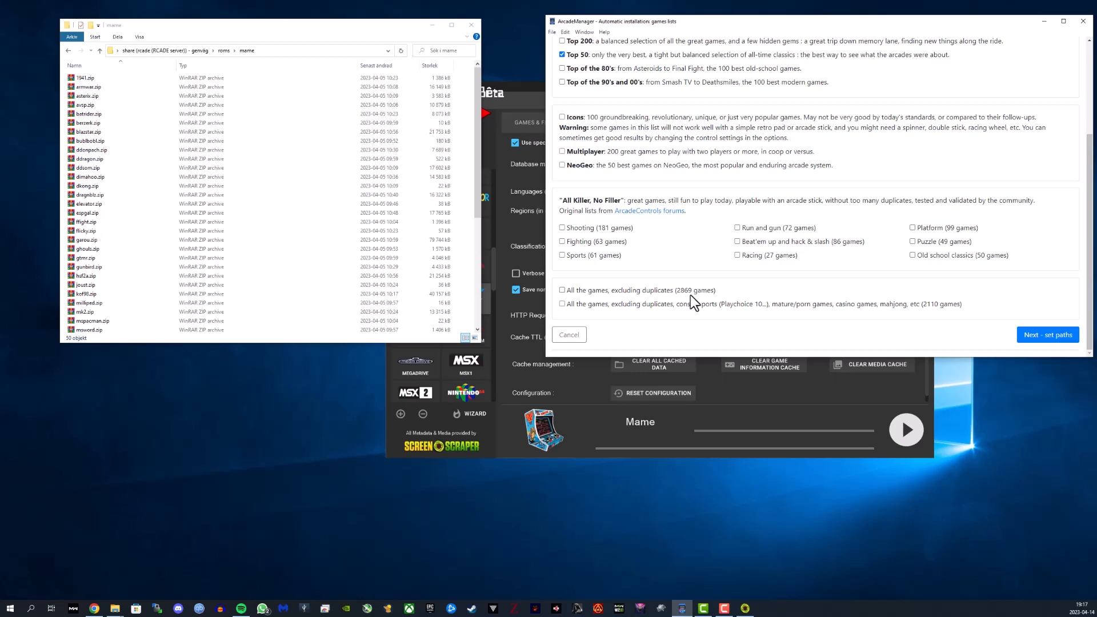
scroll(681, 256, up, 3)
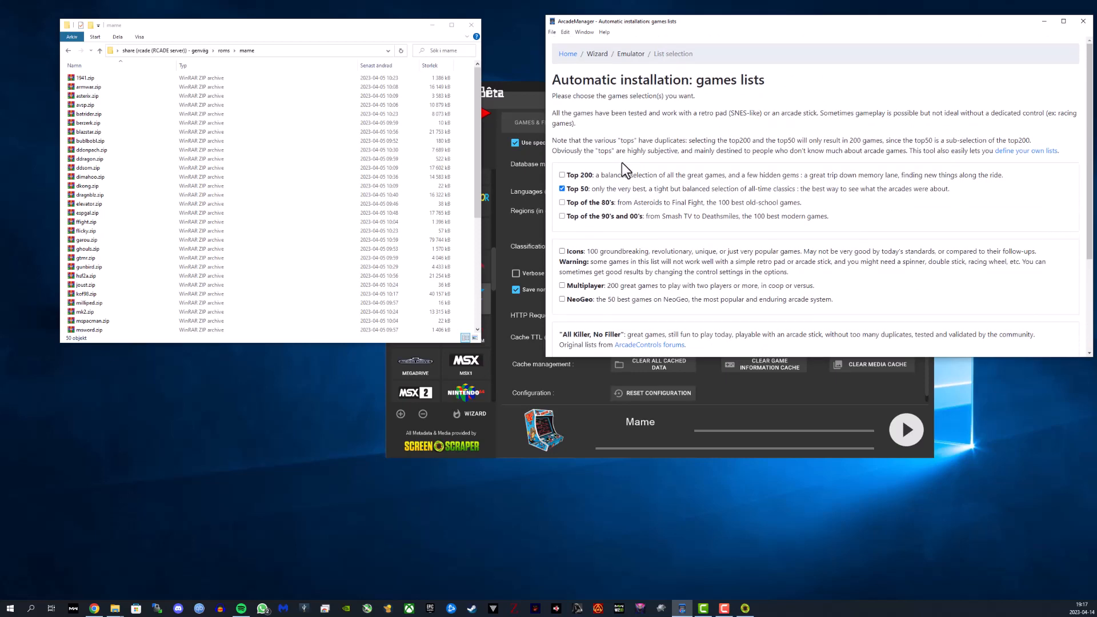
scroll(578, 180, down, 2)
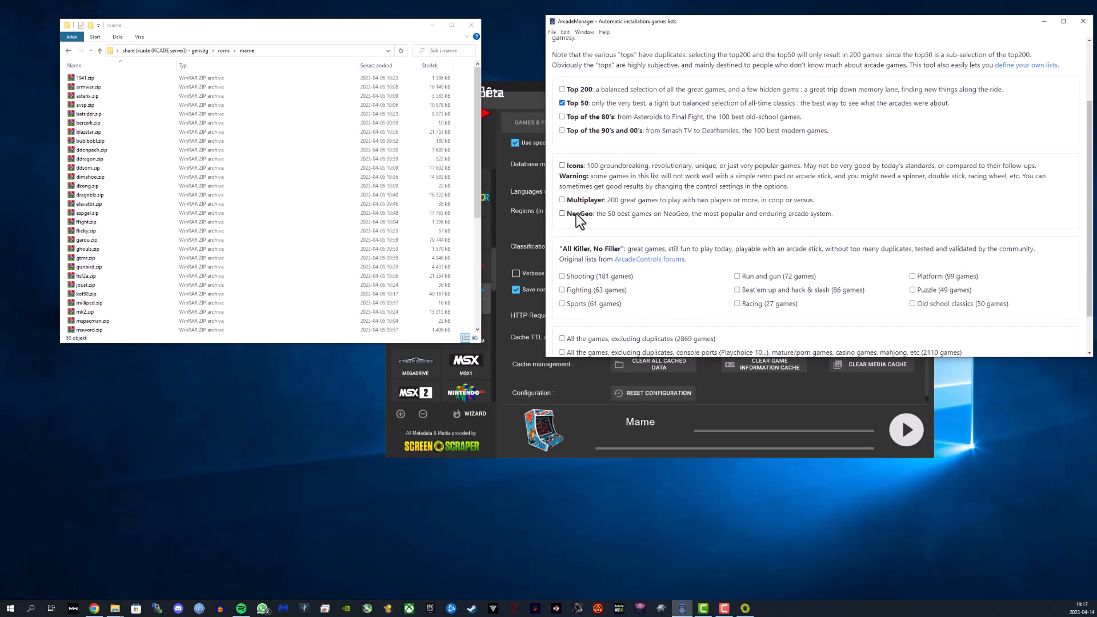
scroll(578, 220, up, 2)
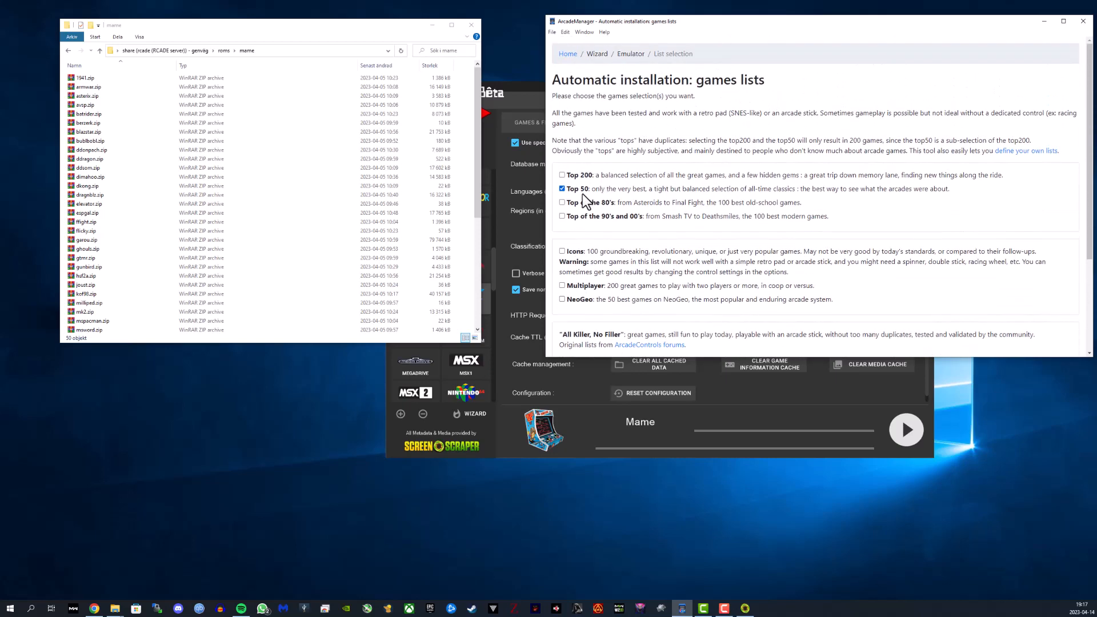
scroll(579, 173, down, 3)
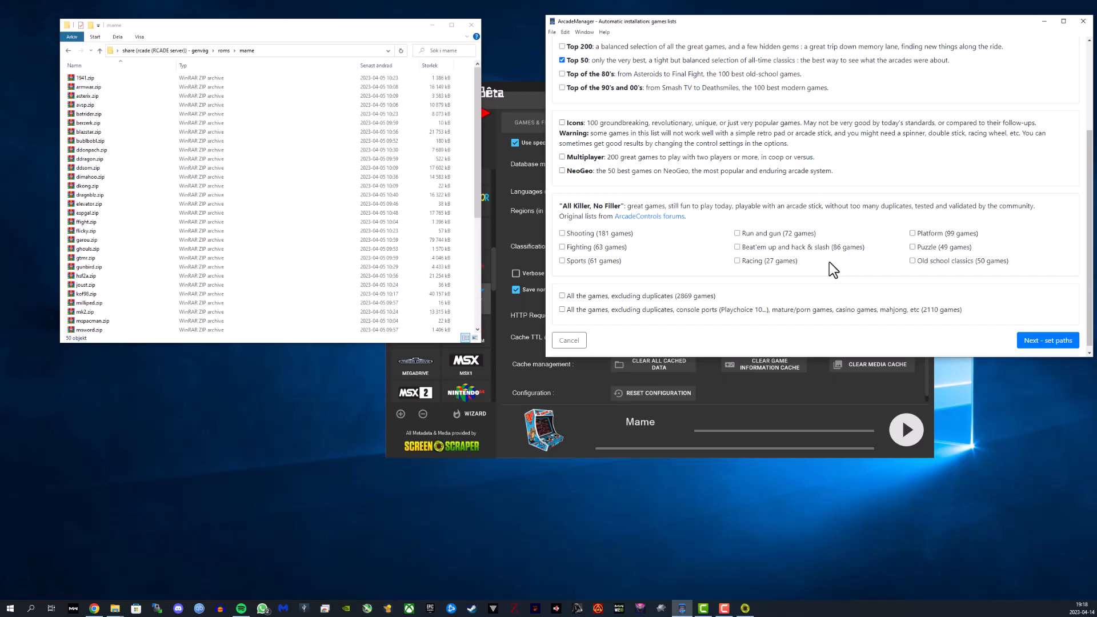
scroll(828, 262, up, 3)
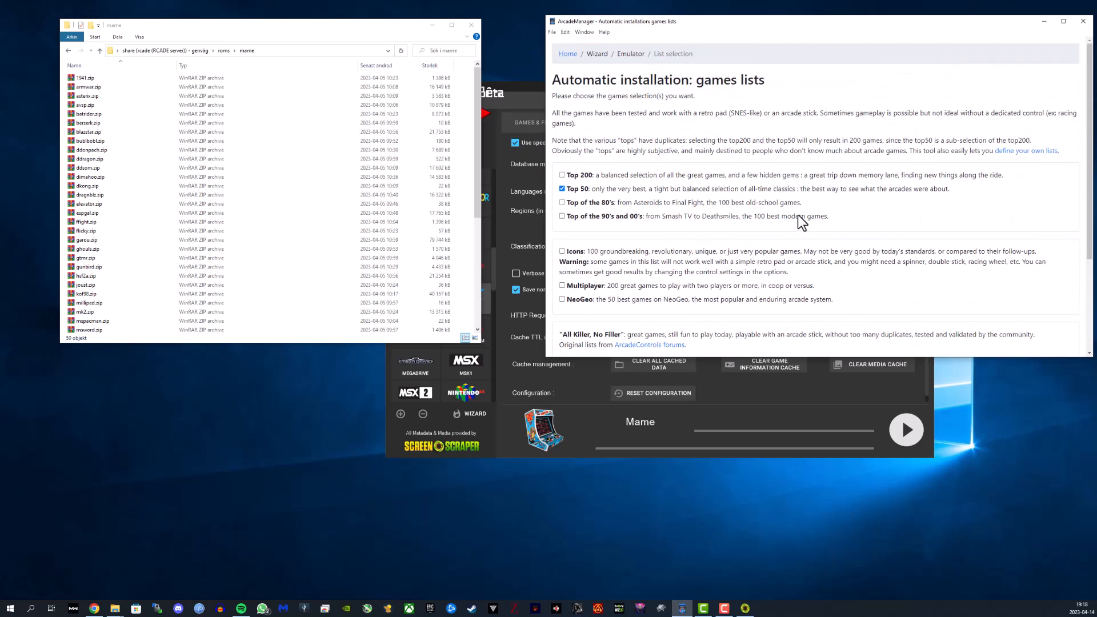
Switch back to Skraper, scrape the MAME games and close the completed scraping view
click(778, 409)
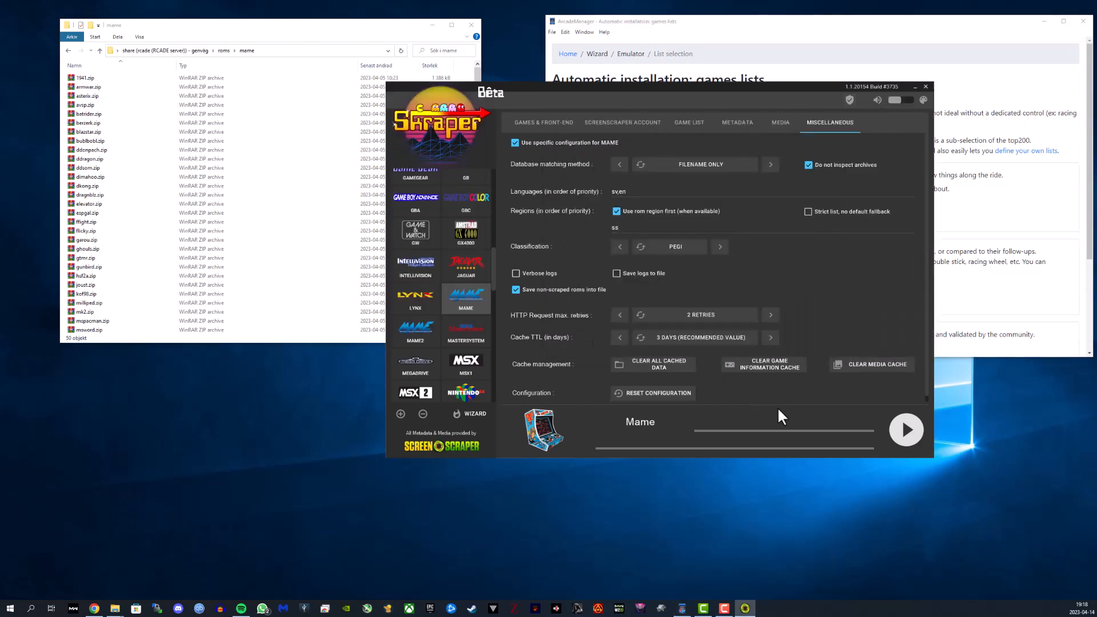
click(908, 430)
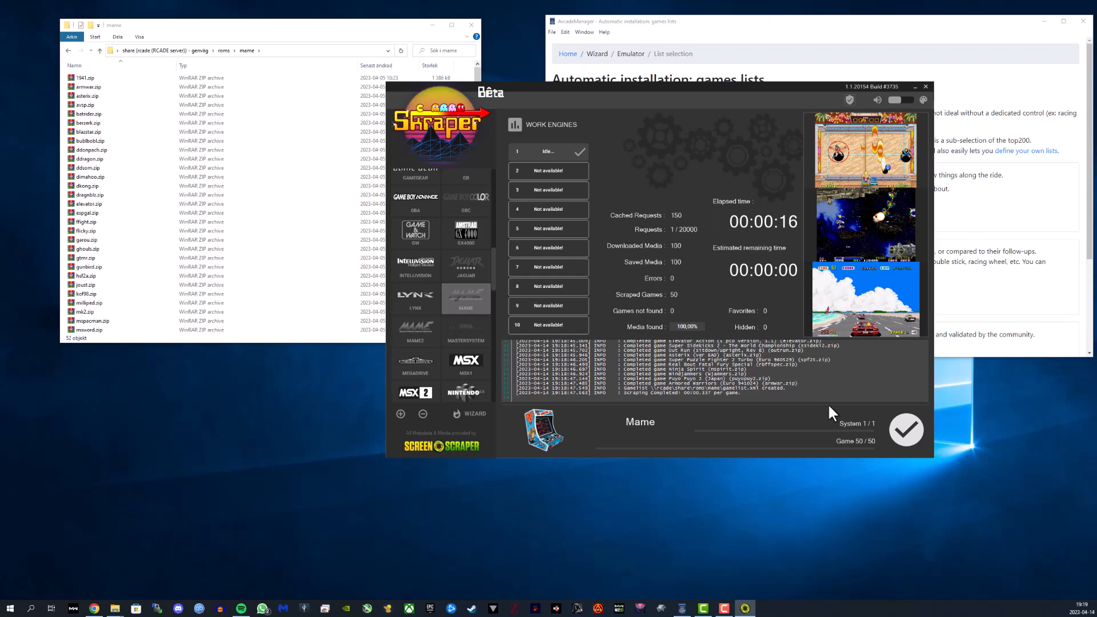
click(906, 433)
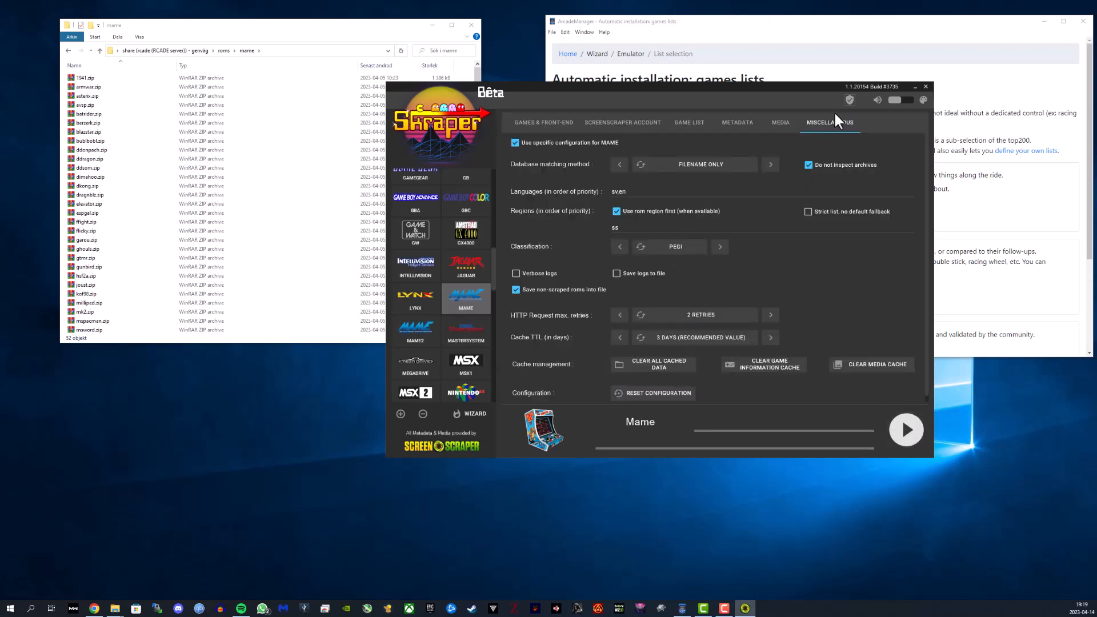
Minimize Skraper and move the mame folder window over the ArcadeManager window
click(914, 86)
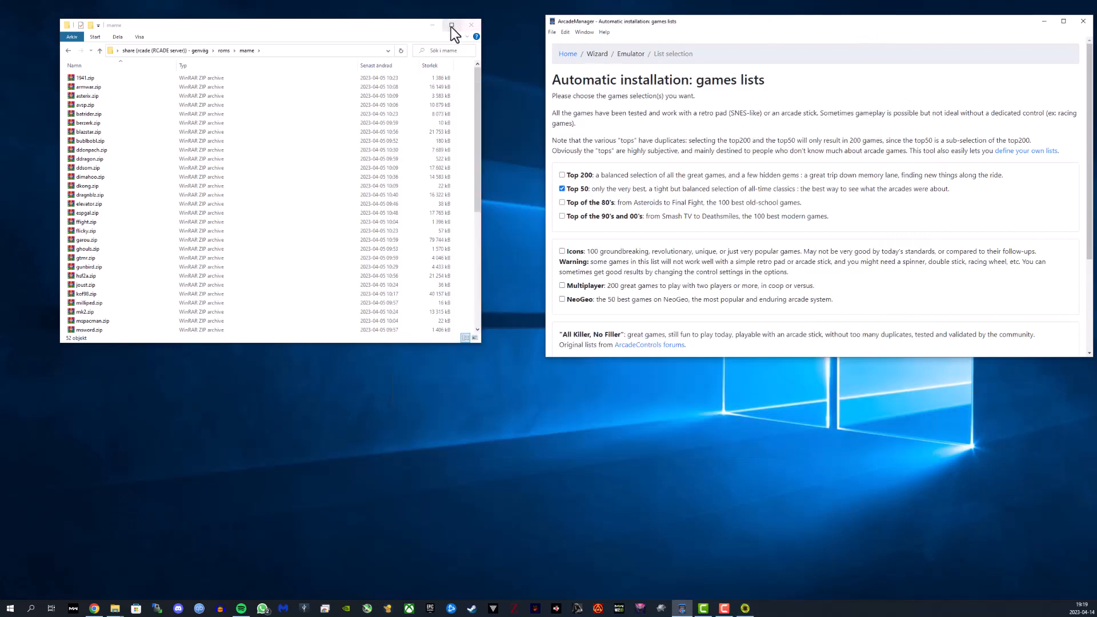
drag(409, 29, 895, 42)
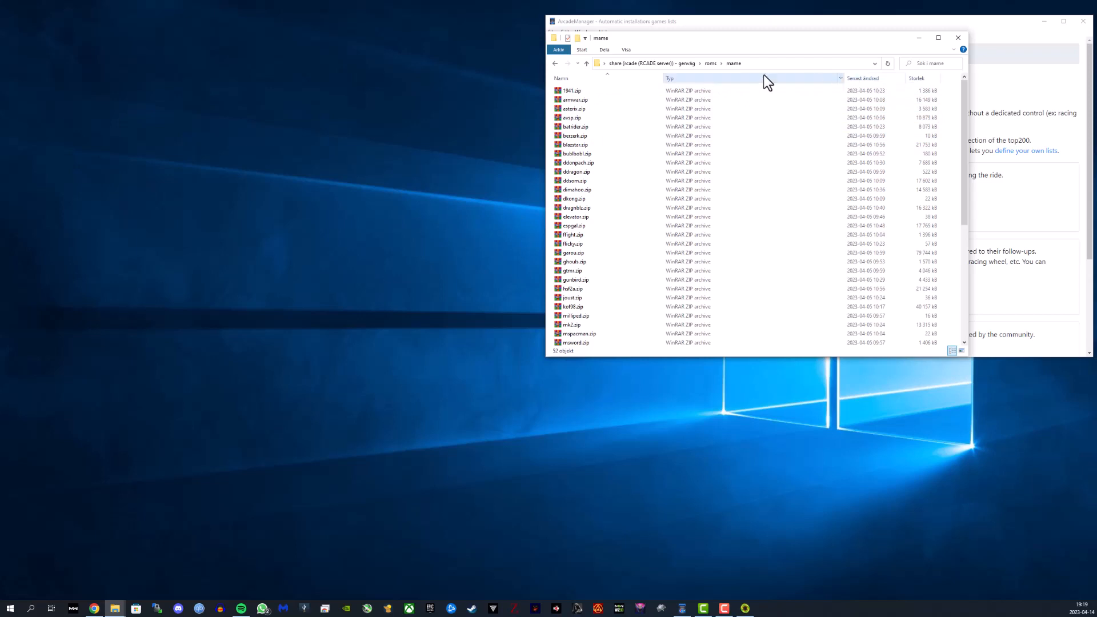
Sort the mame folder by file type and check the scraped 1941.png screenshot and 1941.mp4 video in downloaded_images
click(745, 79)
click(741, 77)
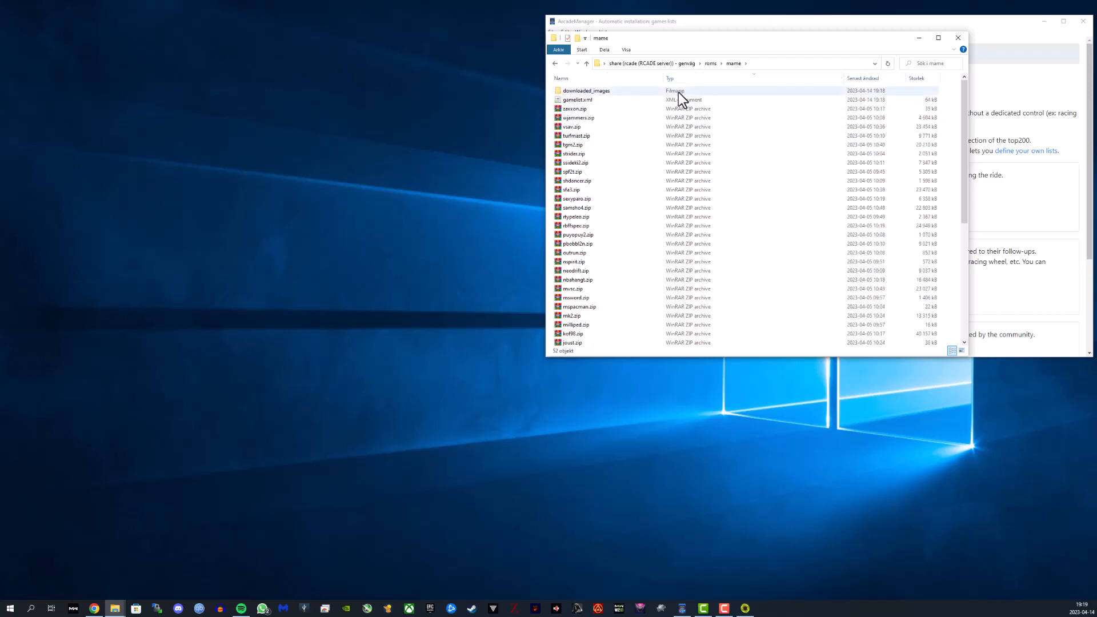
double_click(572, 90)
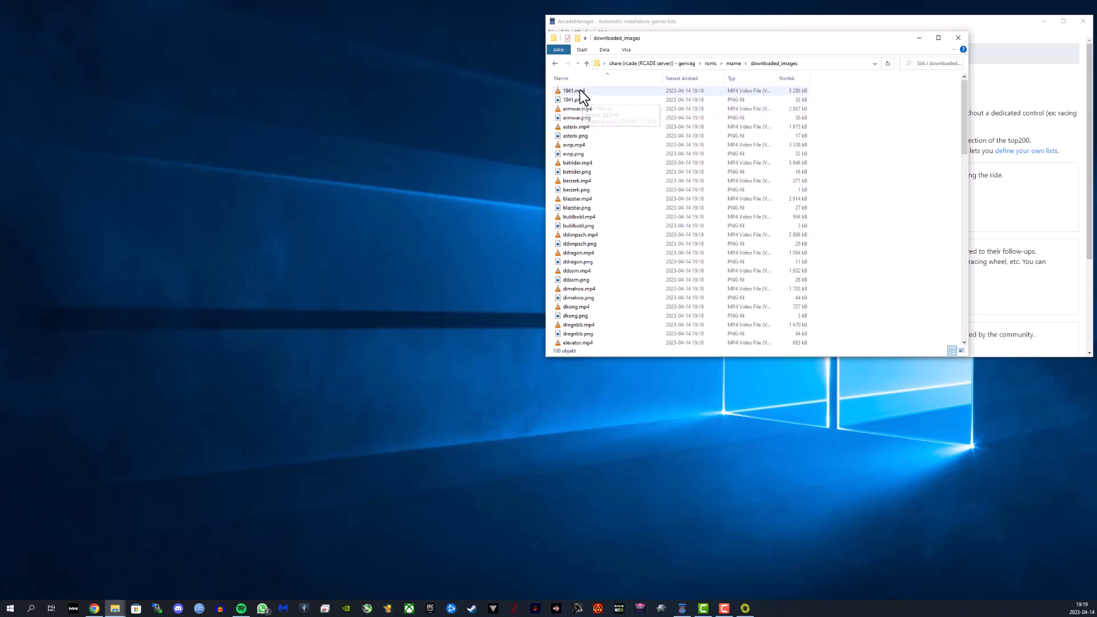
double_click(579, 100)
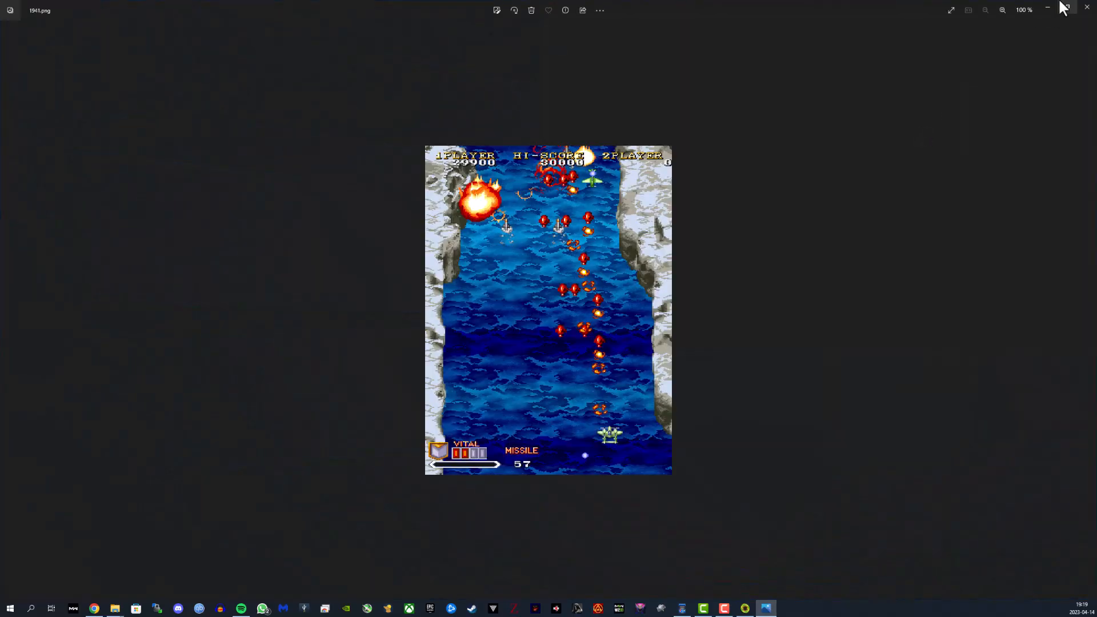
click(1087, 7)
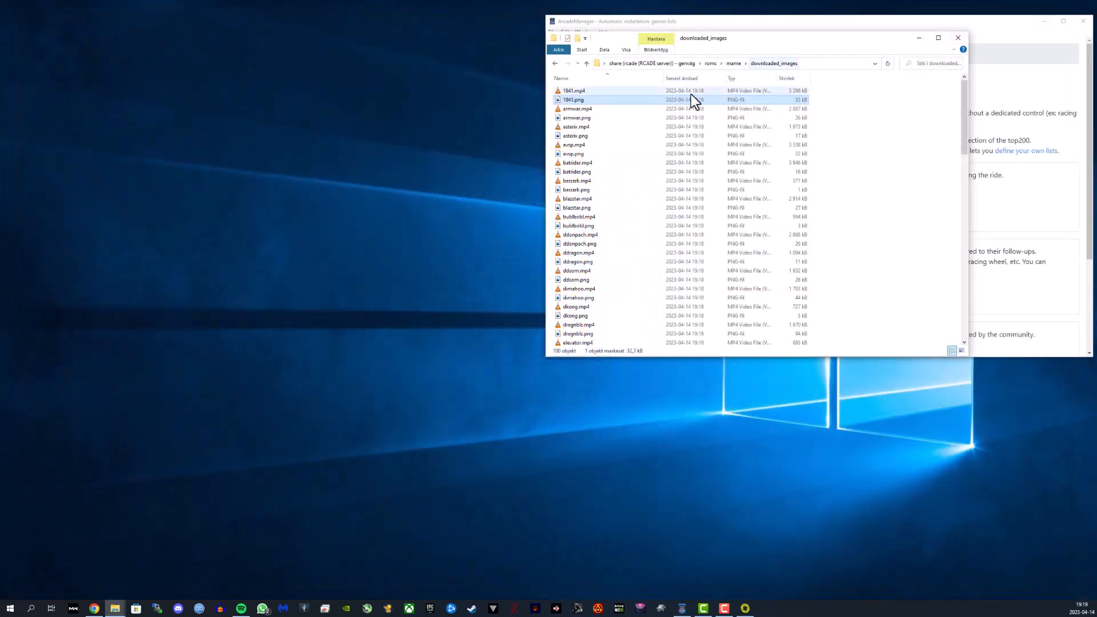
double_click(588, 92)
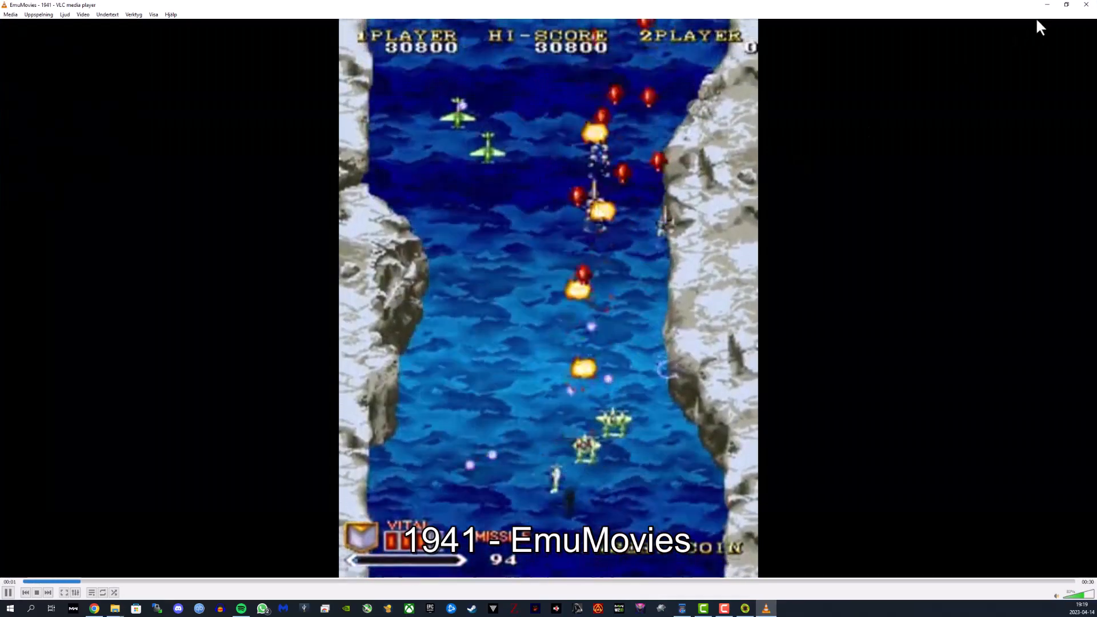
click(1085, 7)
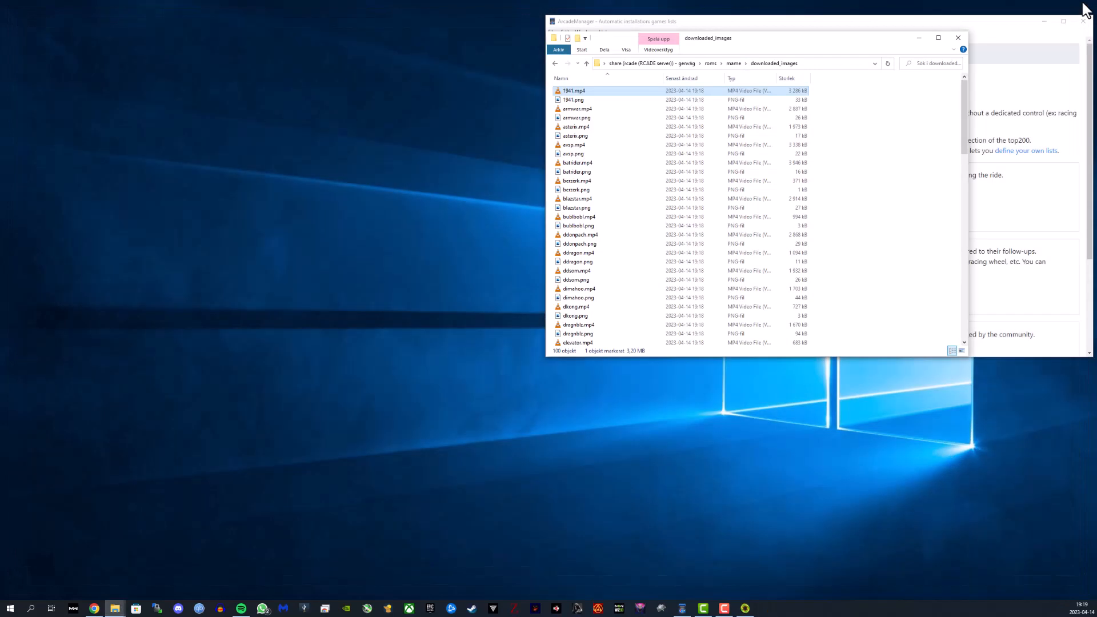
Return to the mame folder, examine the scraped entries of gamelist.xml in Notepad++, and close the editor and the folder window
click(555, 62)
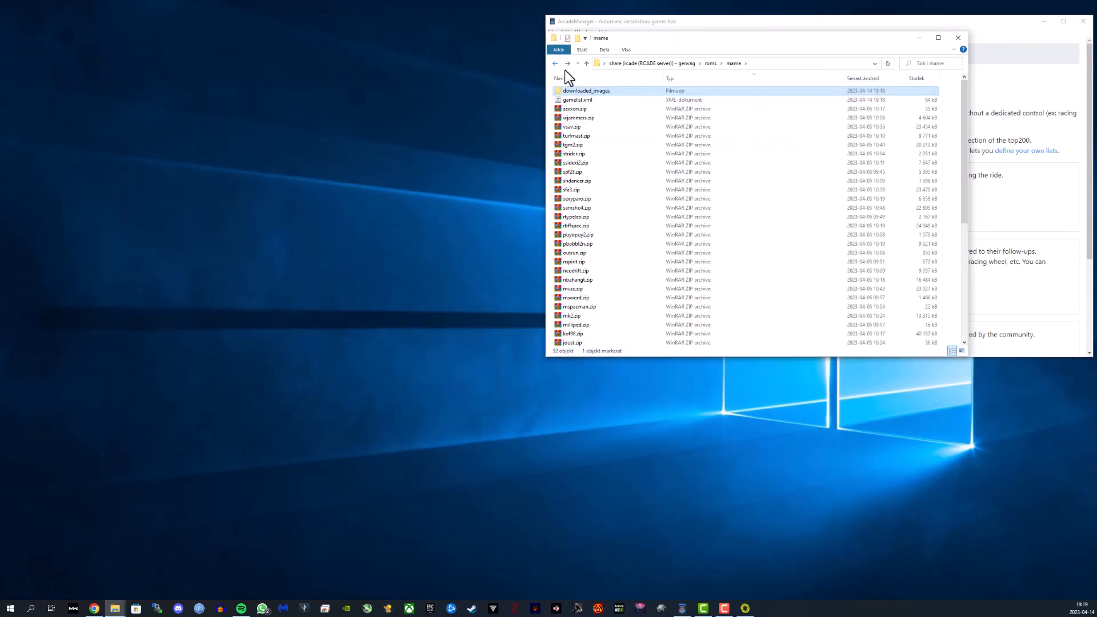
right_click(585, 100)
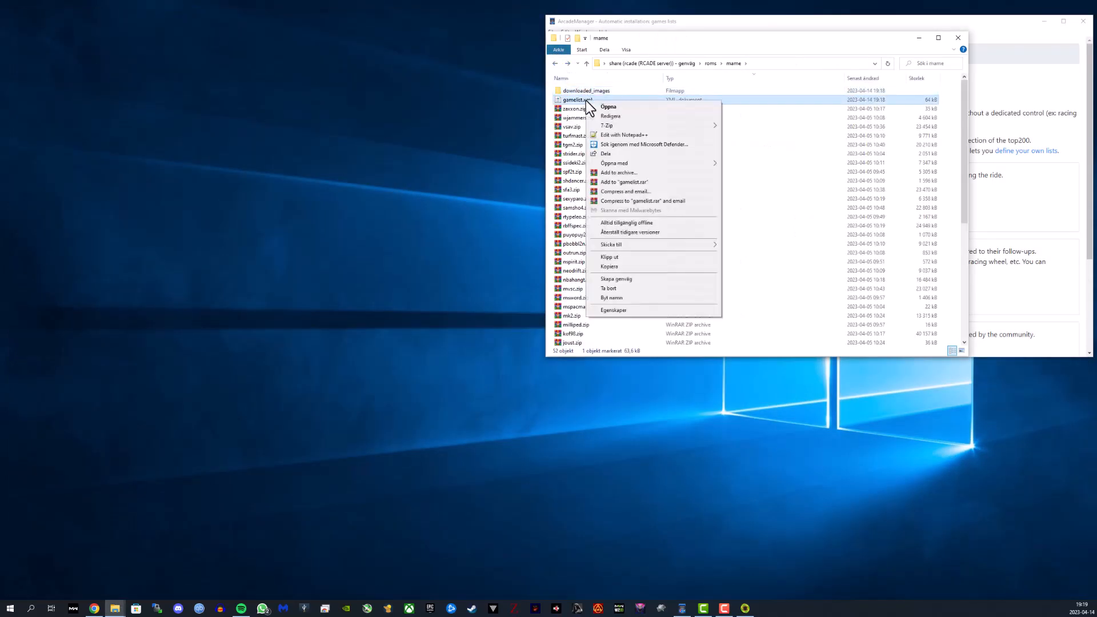
click(622, 137)
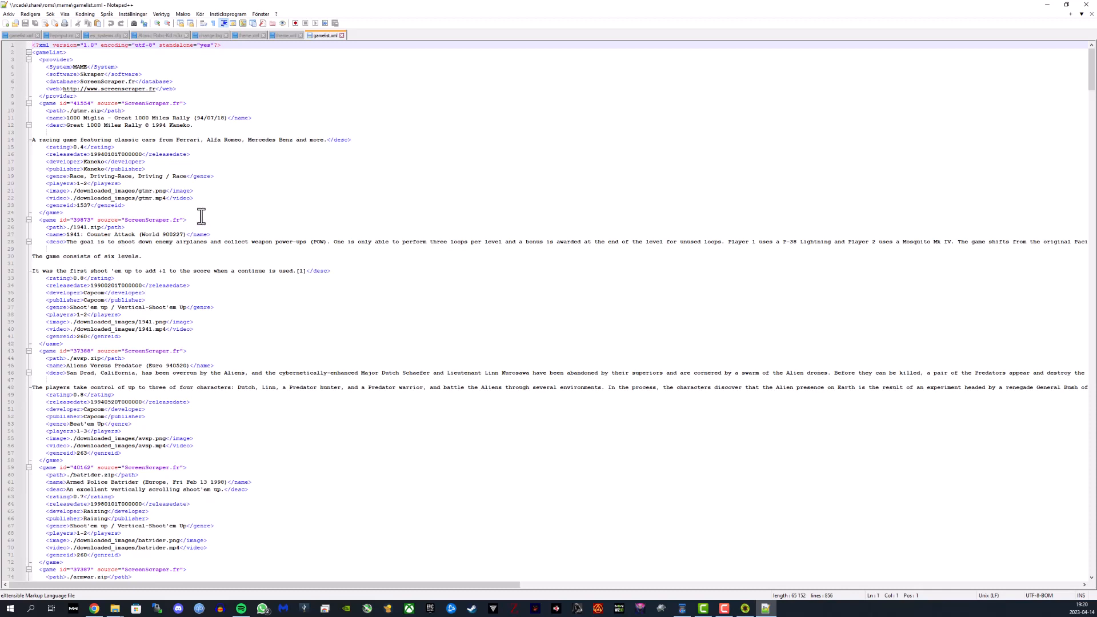
click(1085, 5)
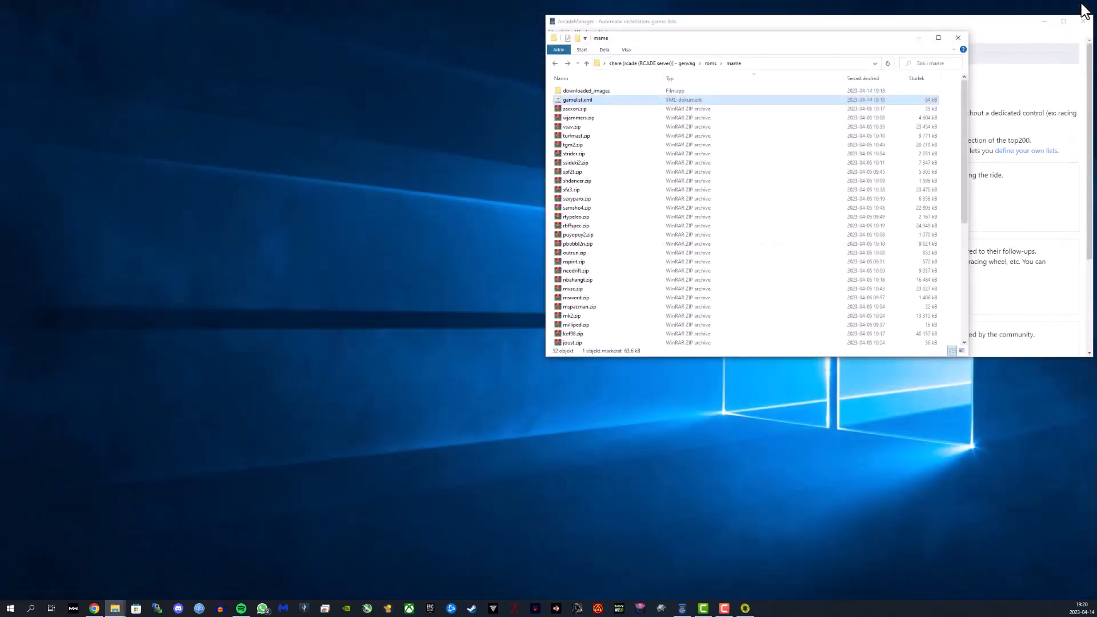
click(958, 38)
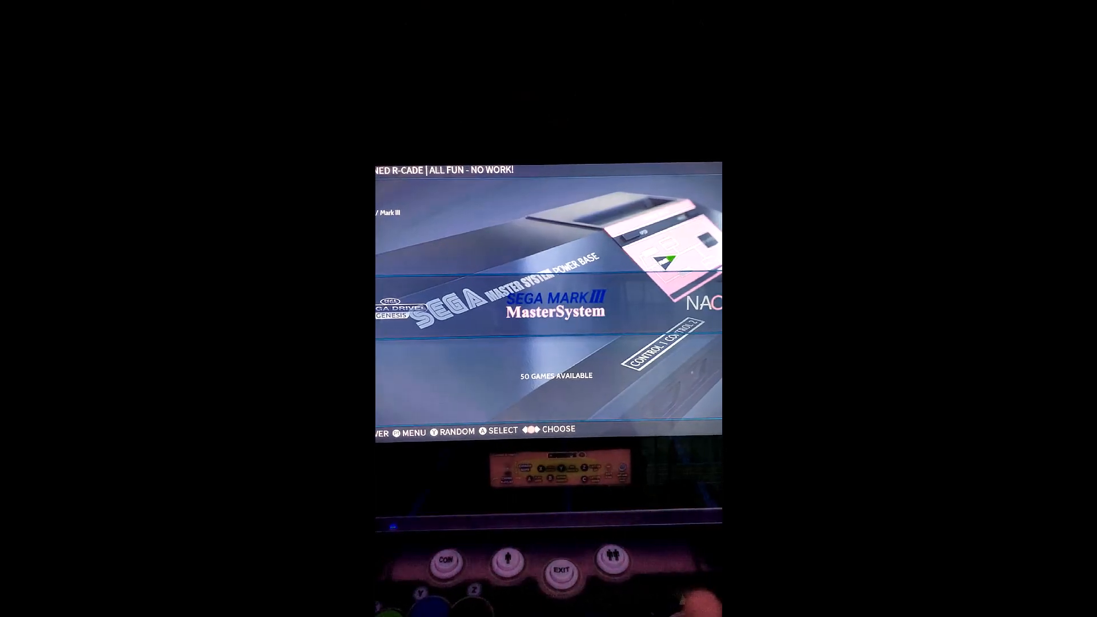
key(Left)
key(Left)
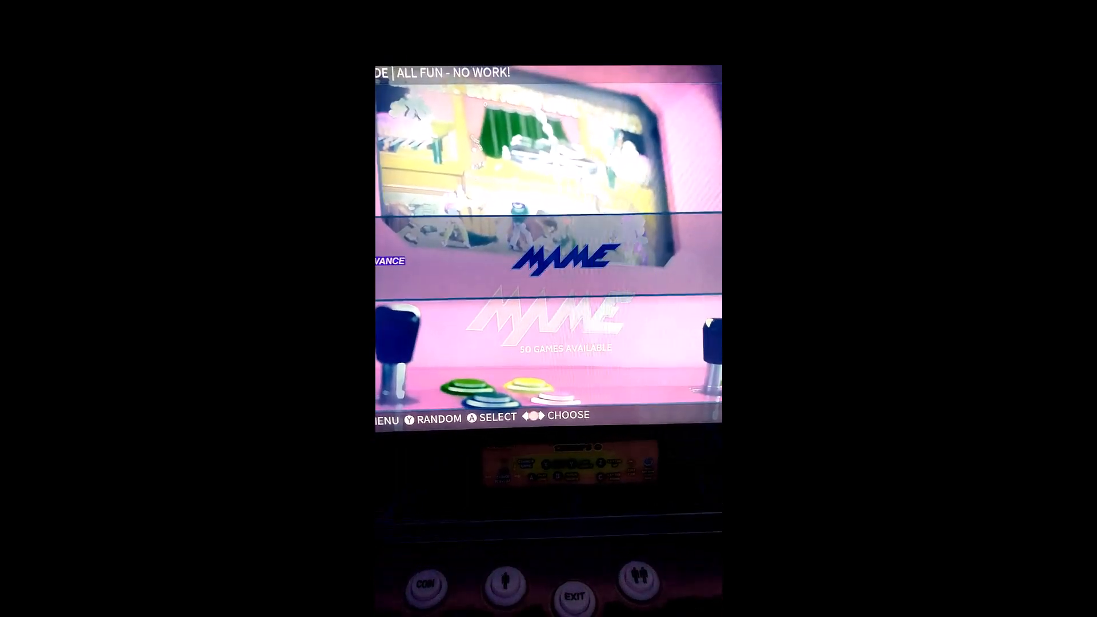
key(Return)
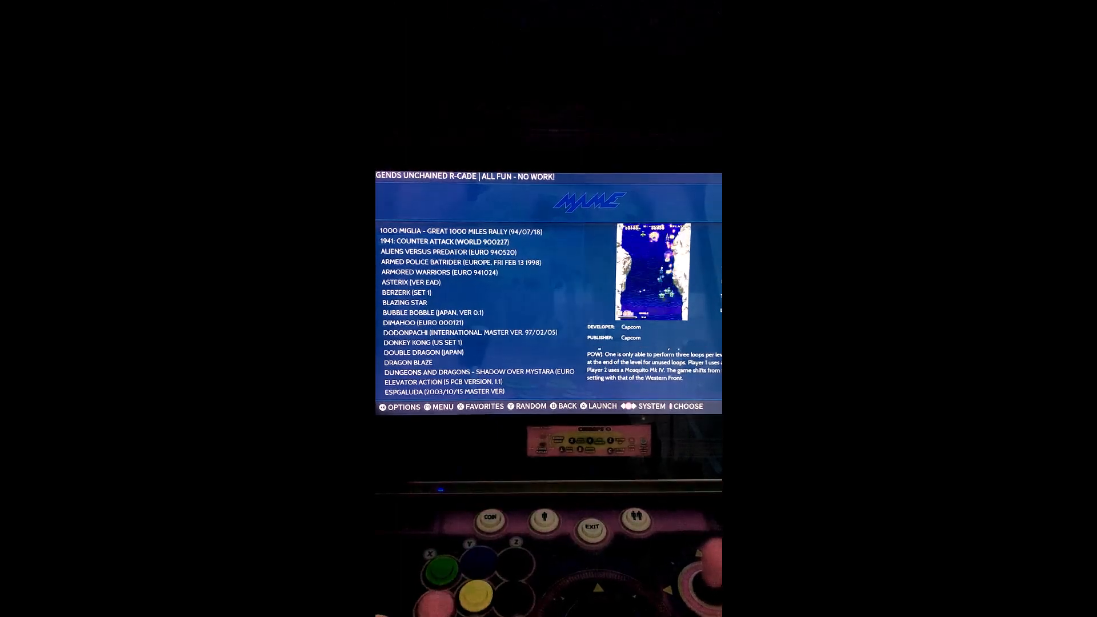
key(Down)
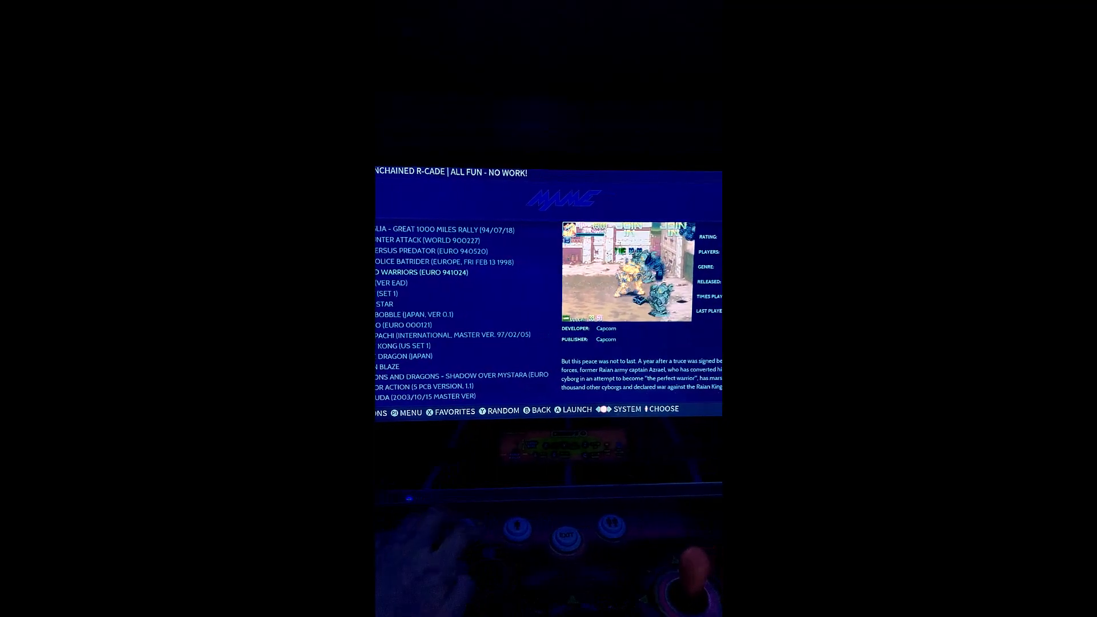
key(Return)
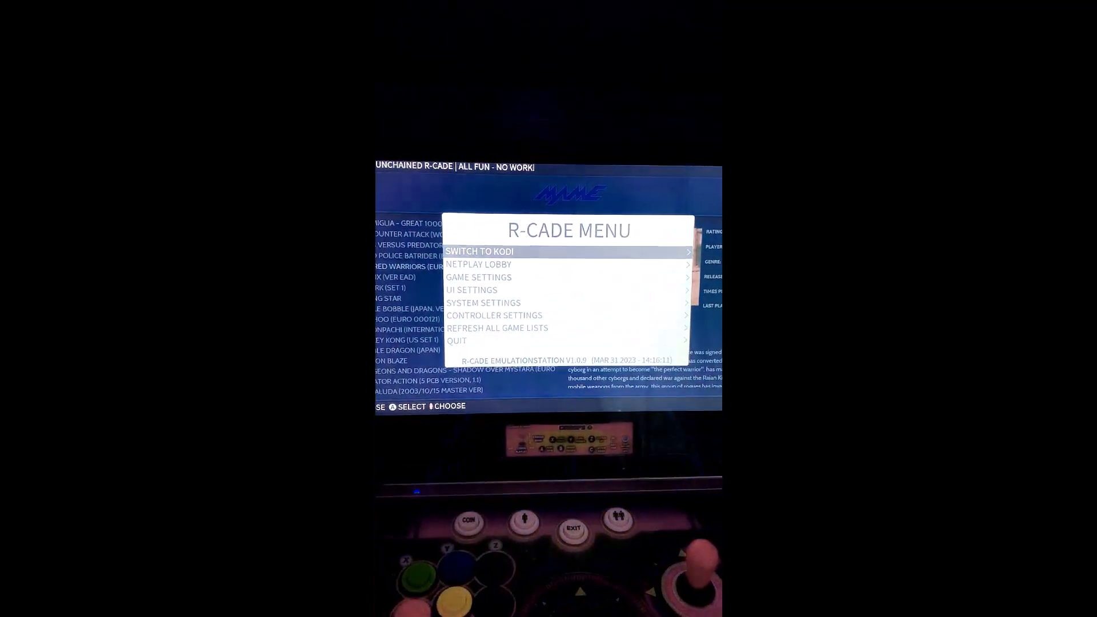
key(Down)
key(Down)
key(Down)
key(Return)
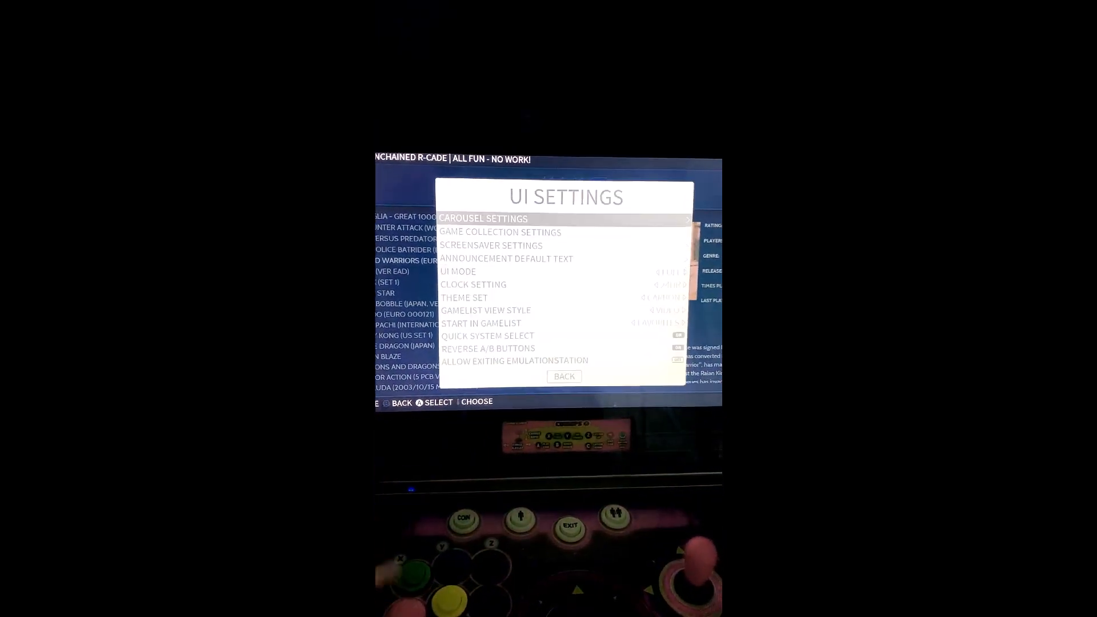